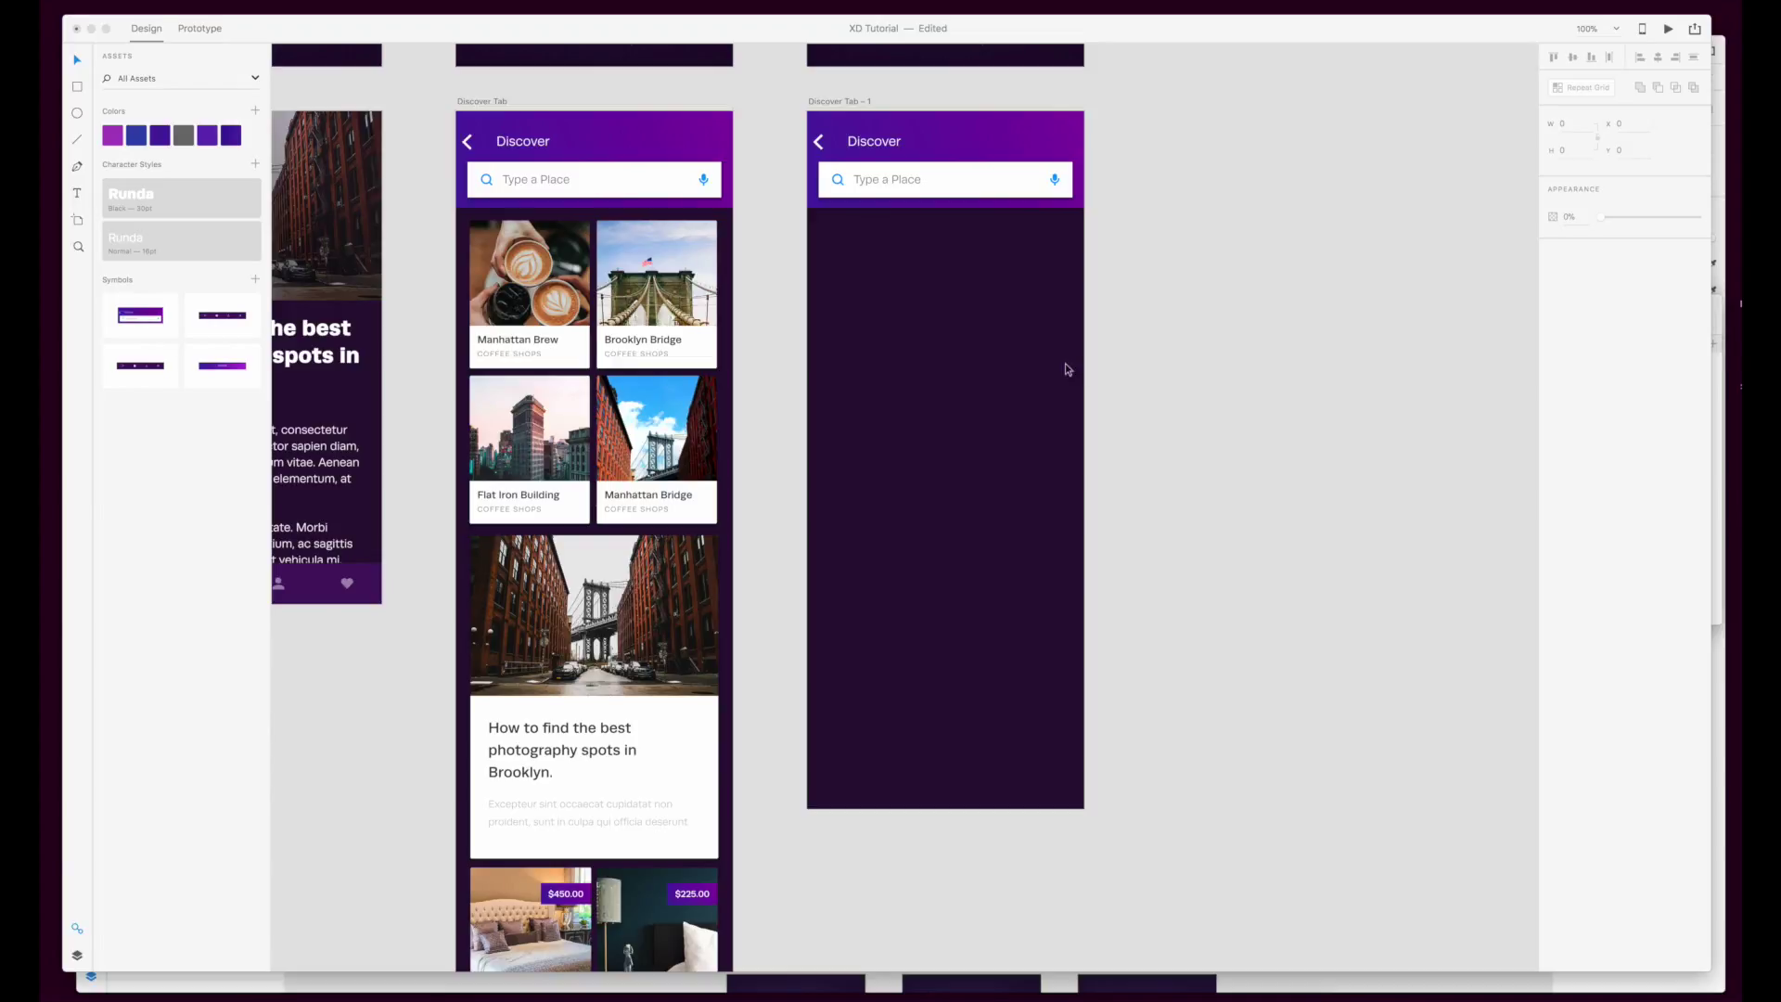
# Step: Paste the Manhattan Brew card into Discover Tab - 1 and place it beneath the search bar
pyautogui.click(987, 344)
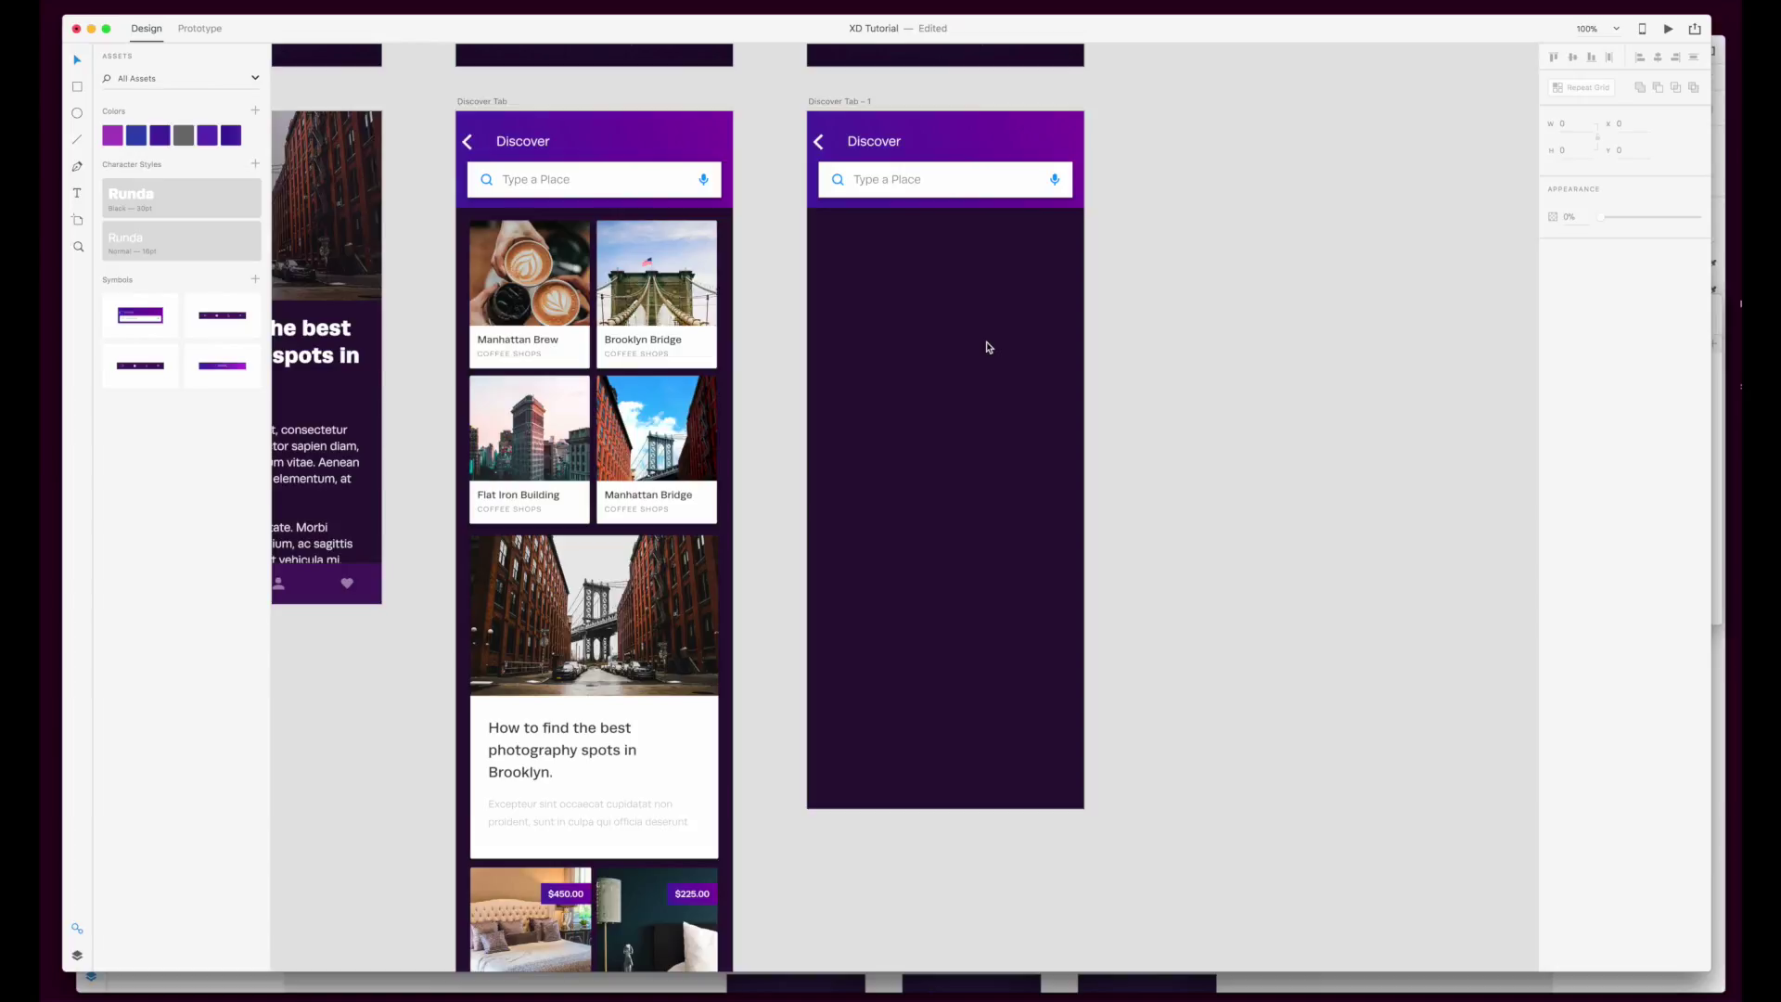
pyautogui.press('super+v')
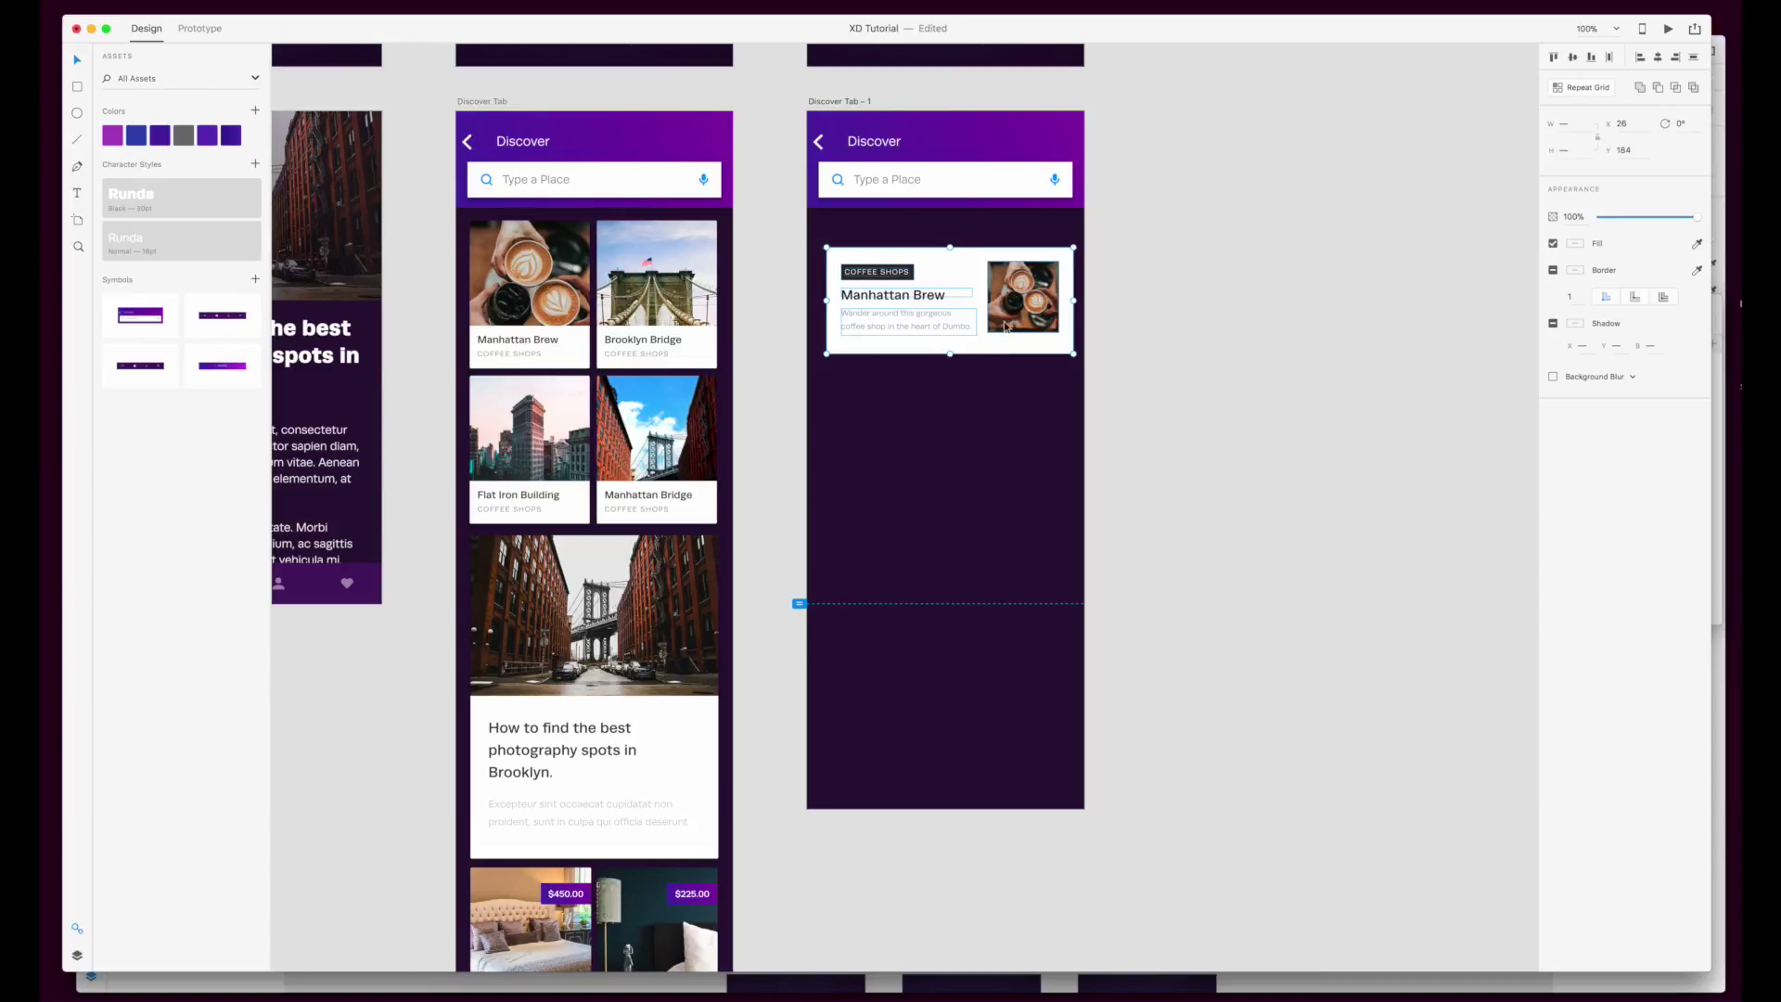
pyautogui.moveTo(1008, 326); pyautogui.dragTo(997, 303)
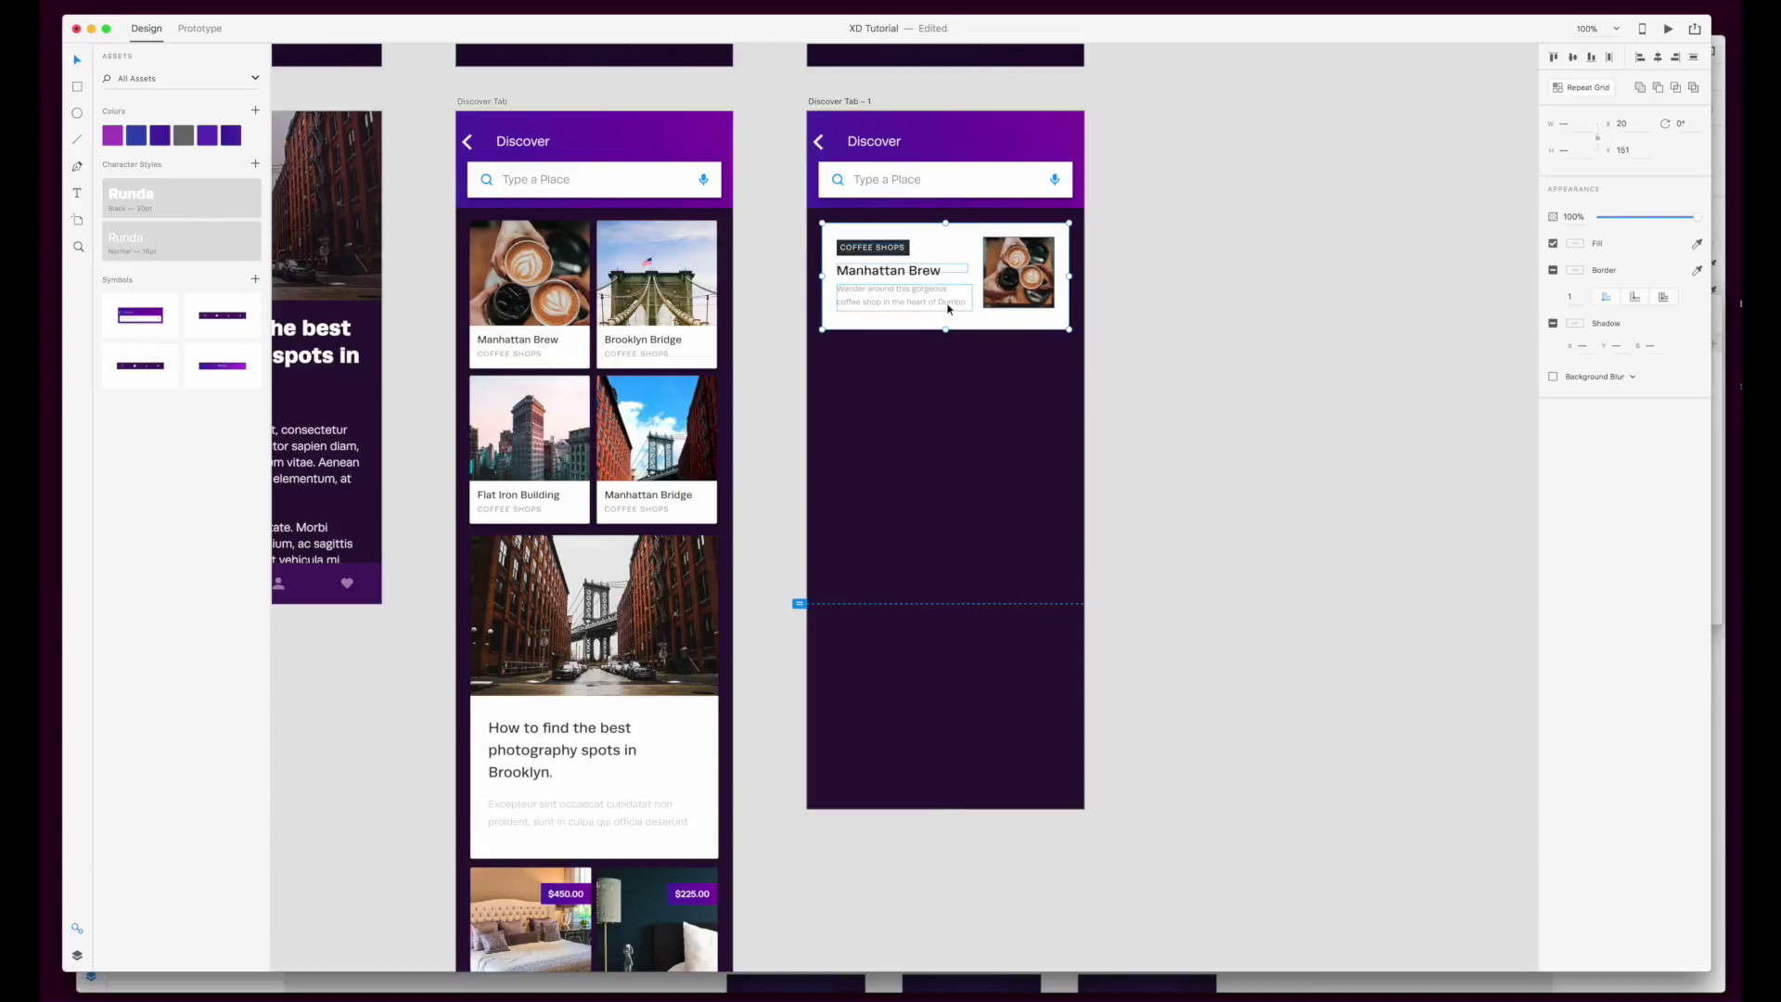
pyautogui.click(1097, 293)
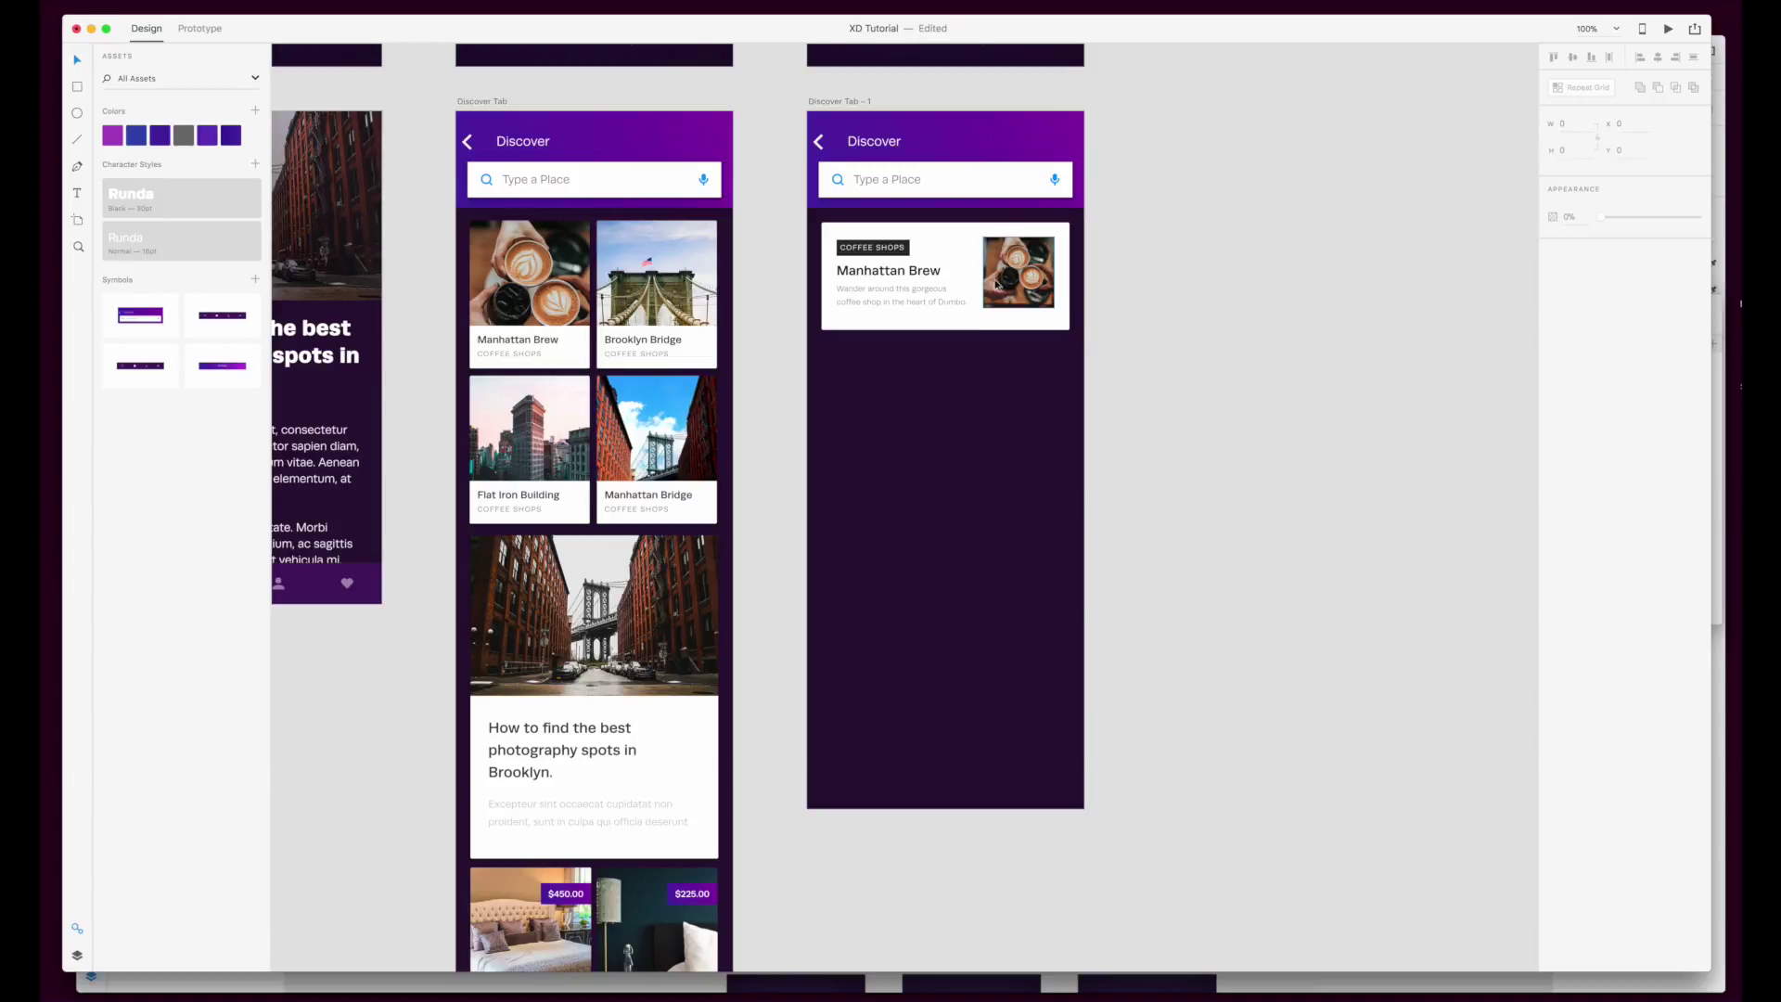
# Step: Turn the card into a repeat grid and extend it down to four cards
pyautogui.click(977, 327)
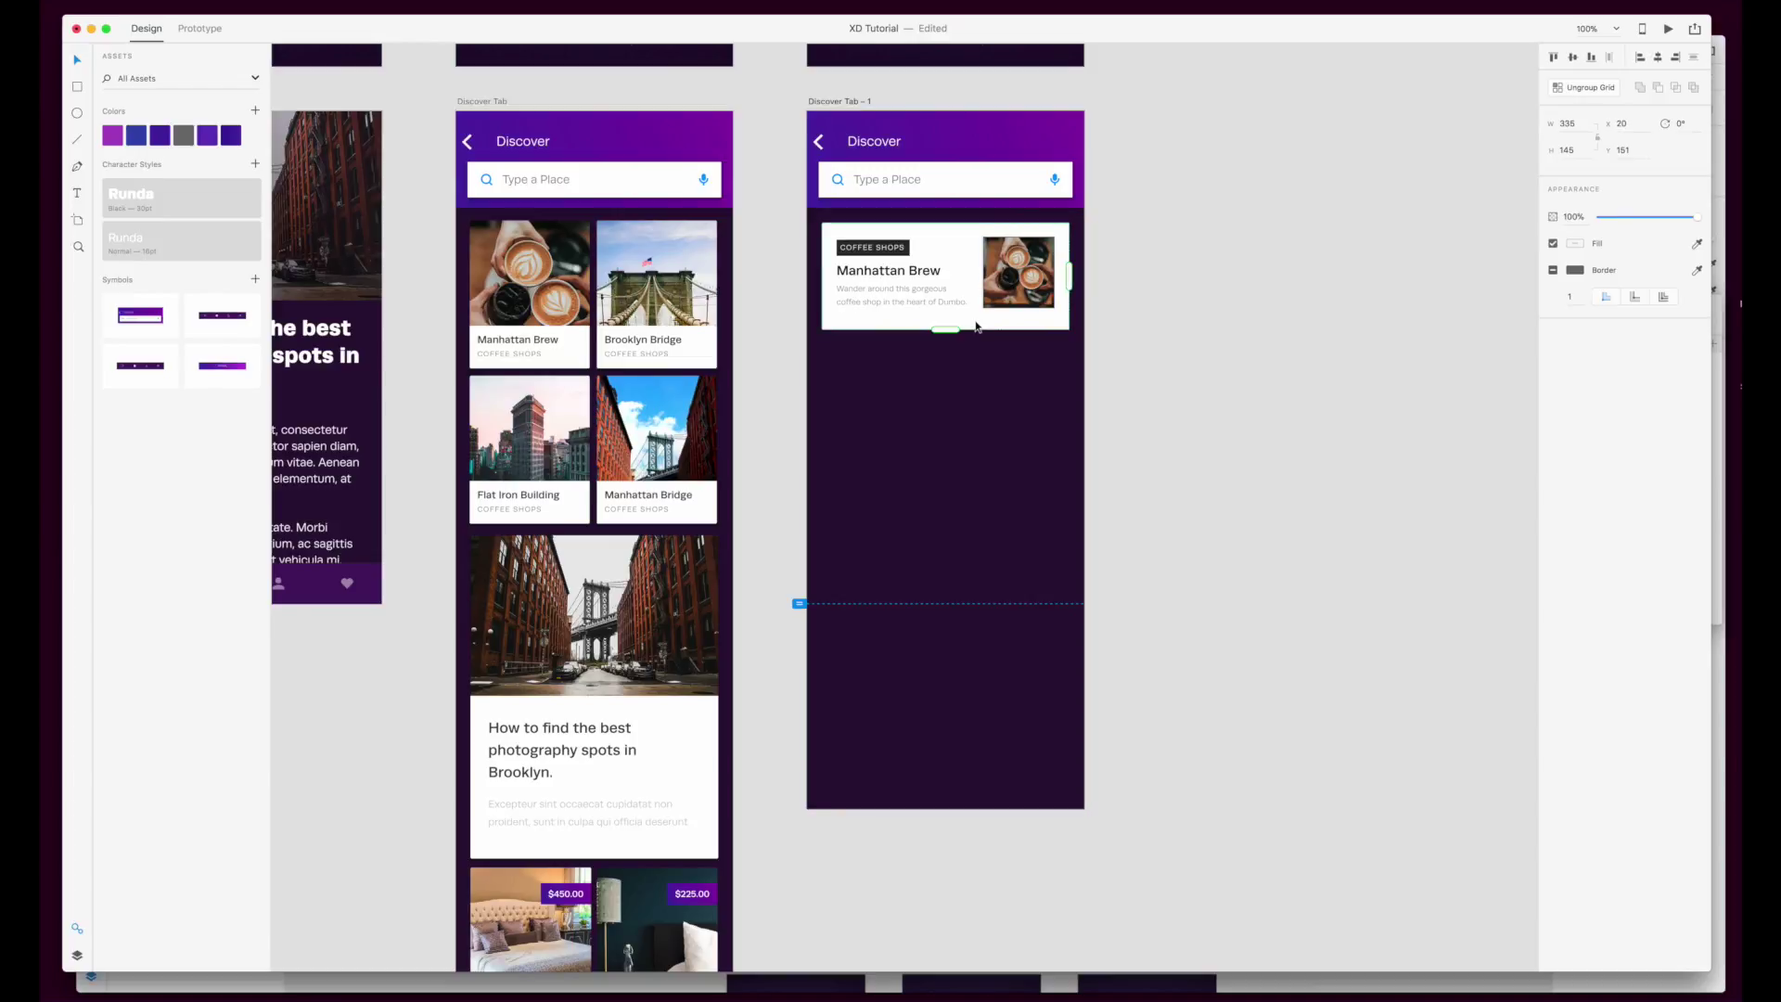
pyautogui.moveTo(945, 330); pyautogui.dragTo(940, 707)
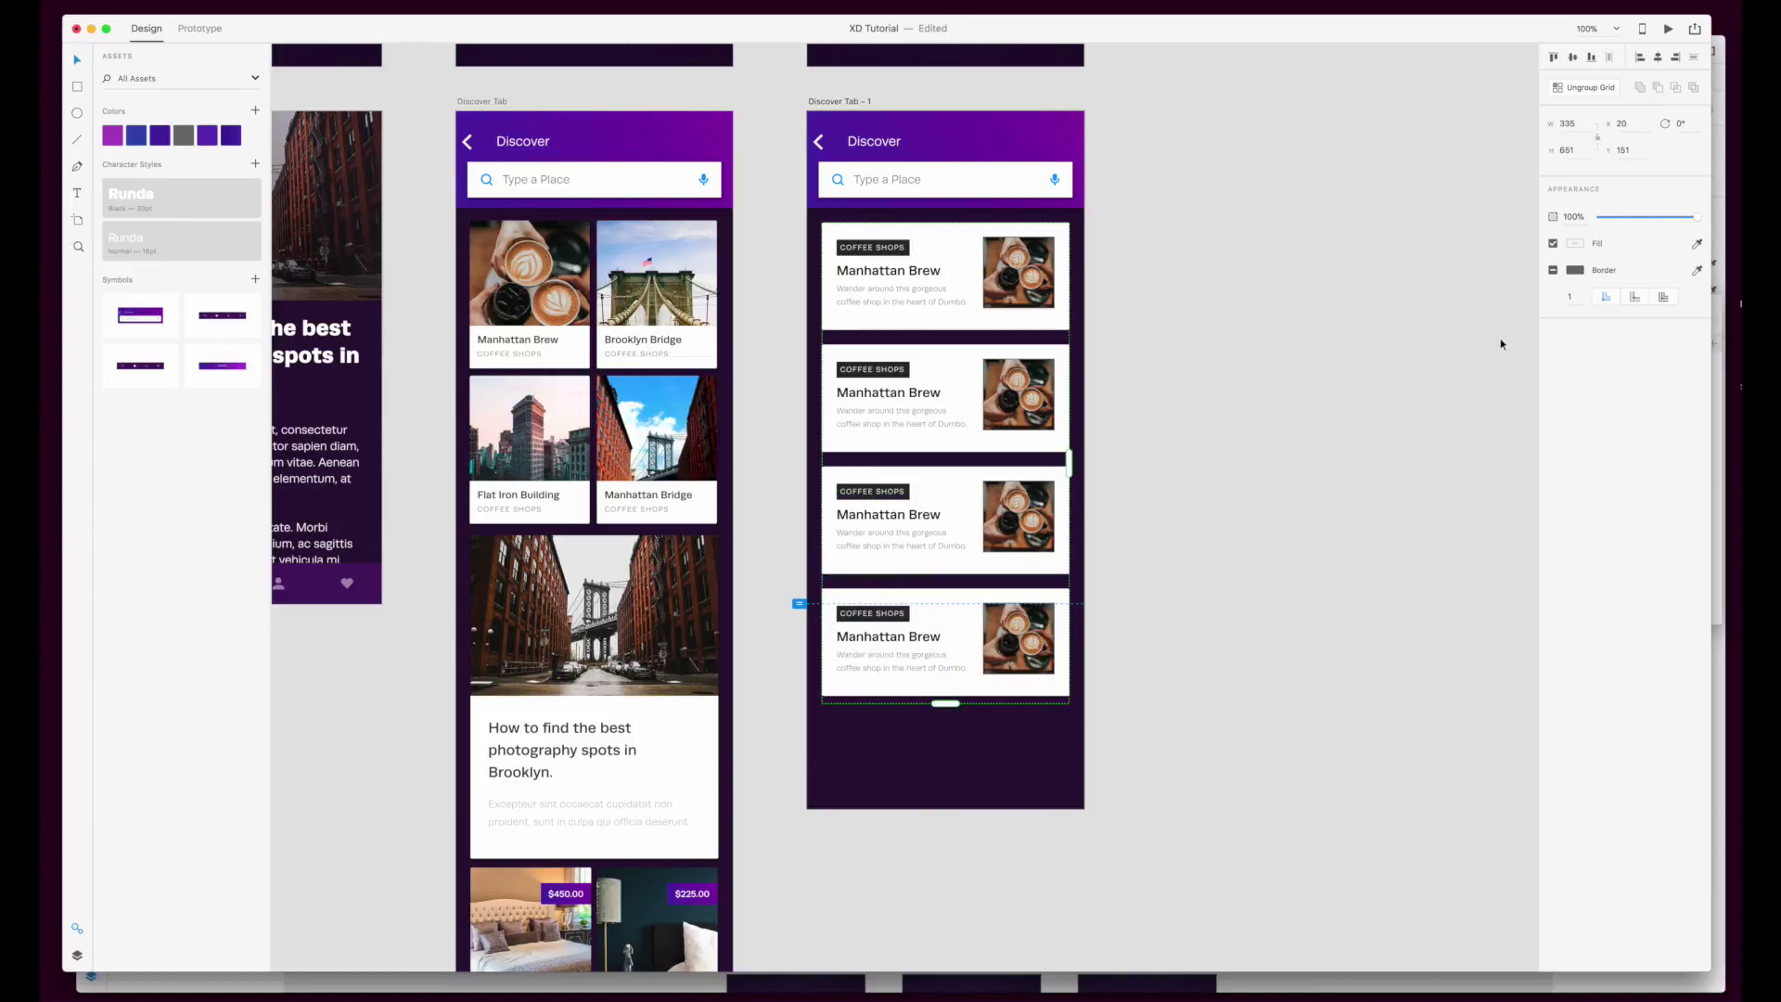
pyautogui.press('super+Tab')
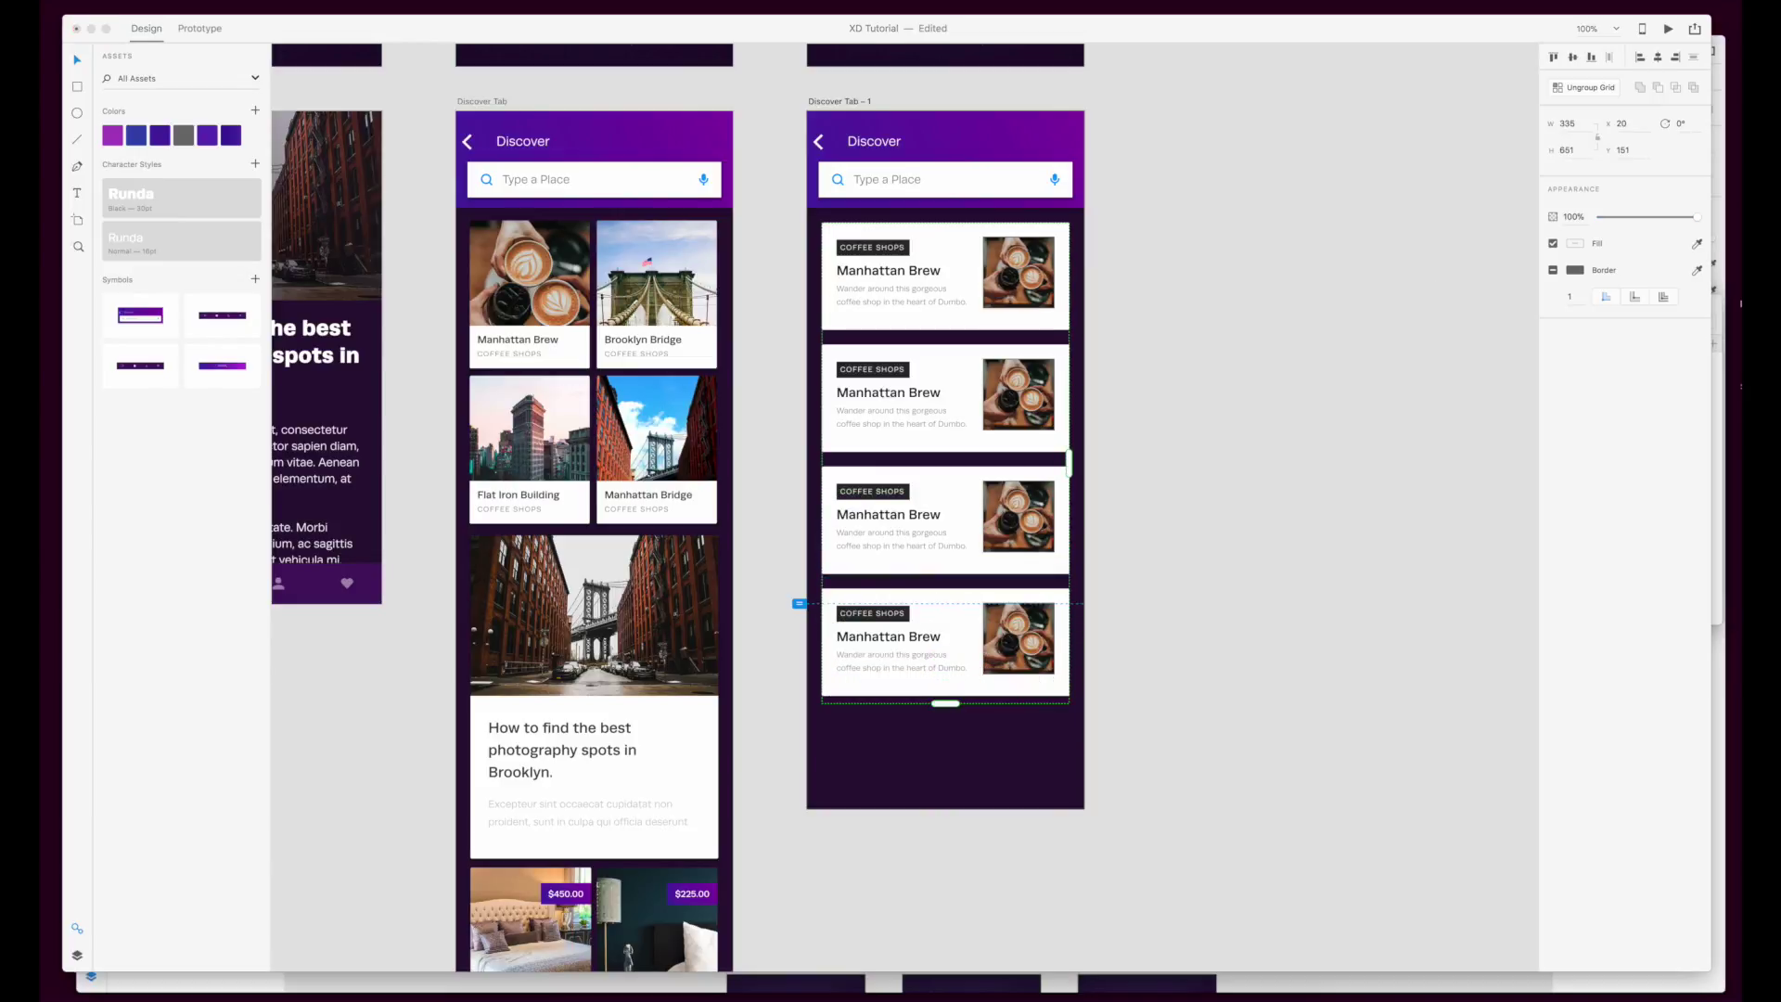
# Step: From the Optimised folder, drop a bridge, a city street and a neon night photo onto cards two to four
pyautogui.doubleClick(1490, 368)
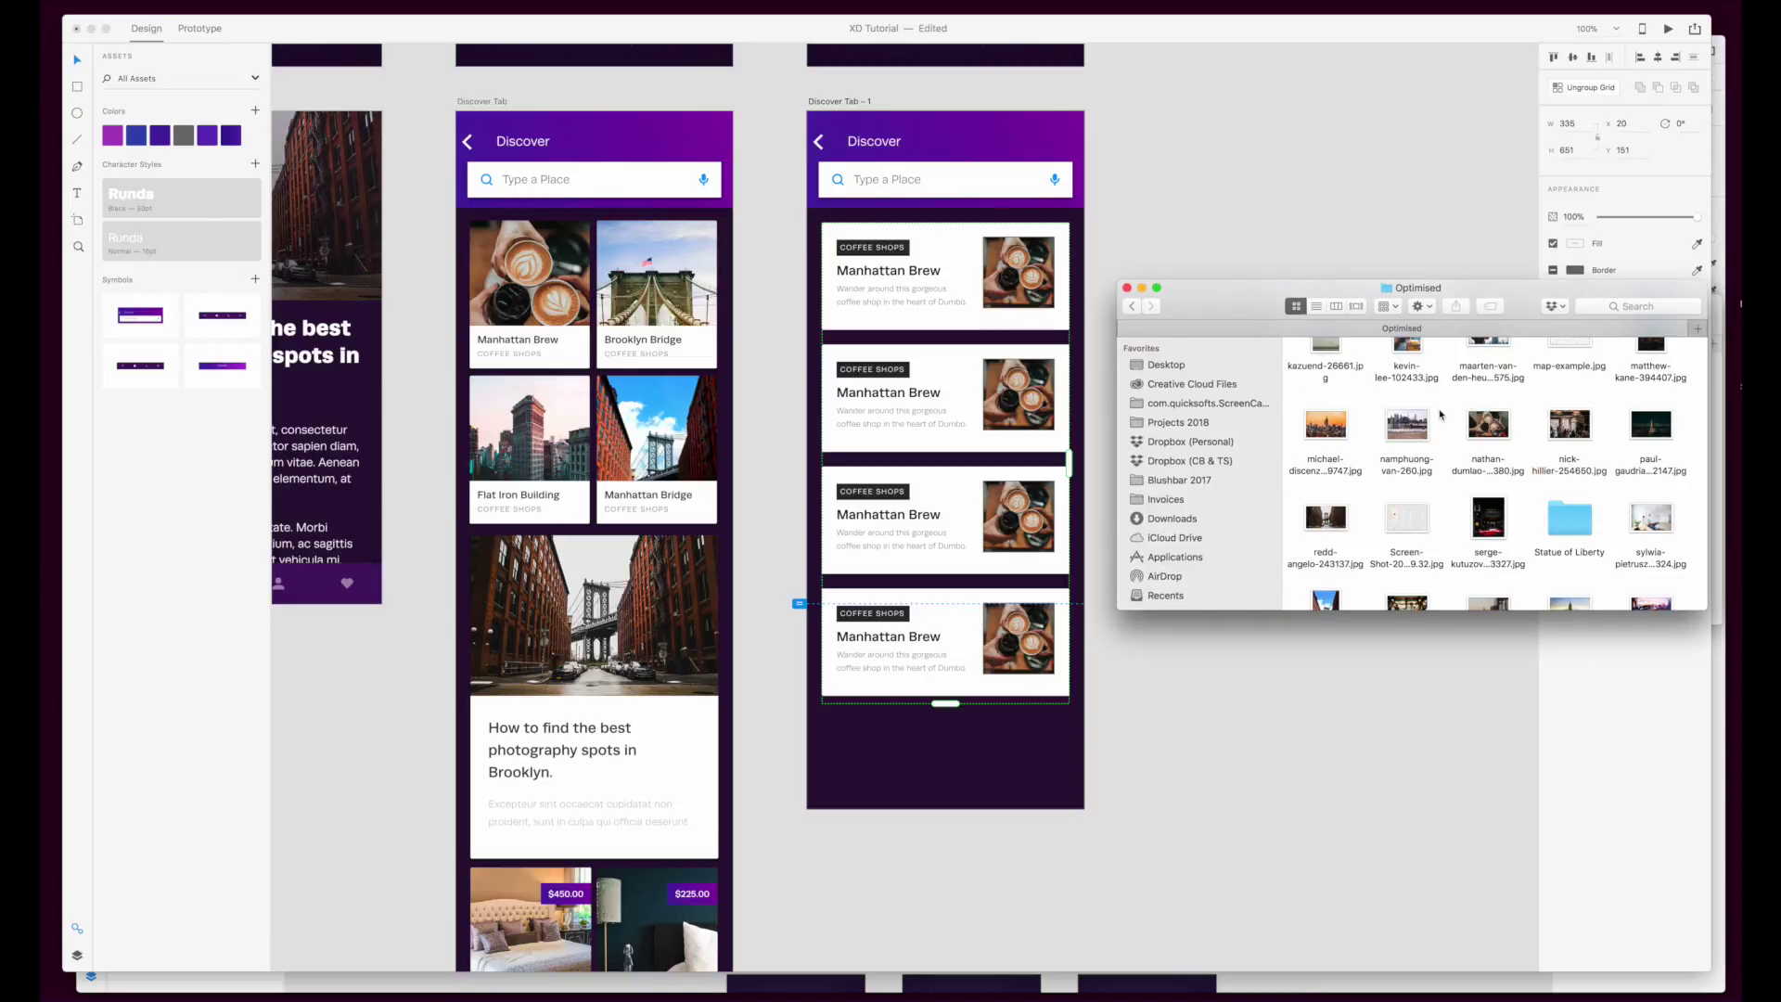
pyautogui.moveTo(1631, 428); pyautogui.dragTo(1018, 394)
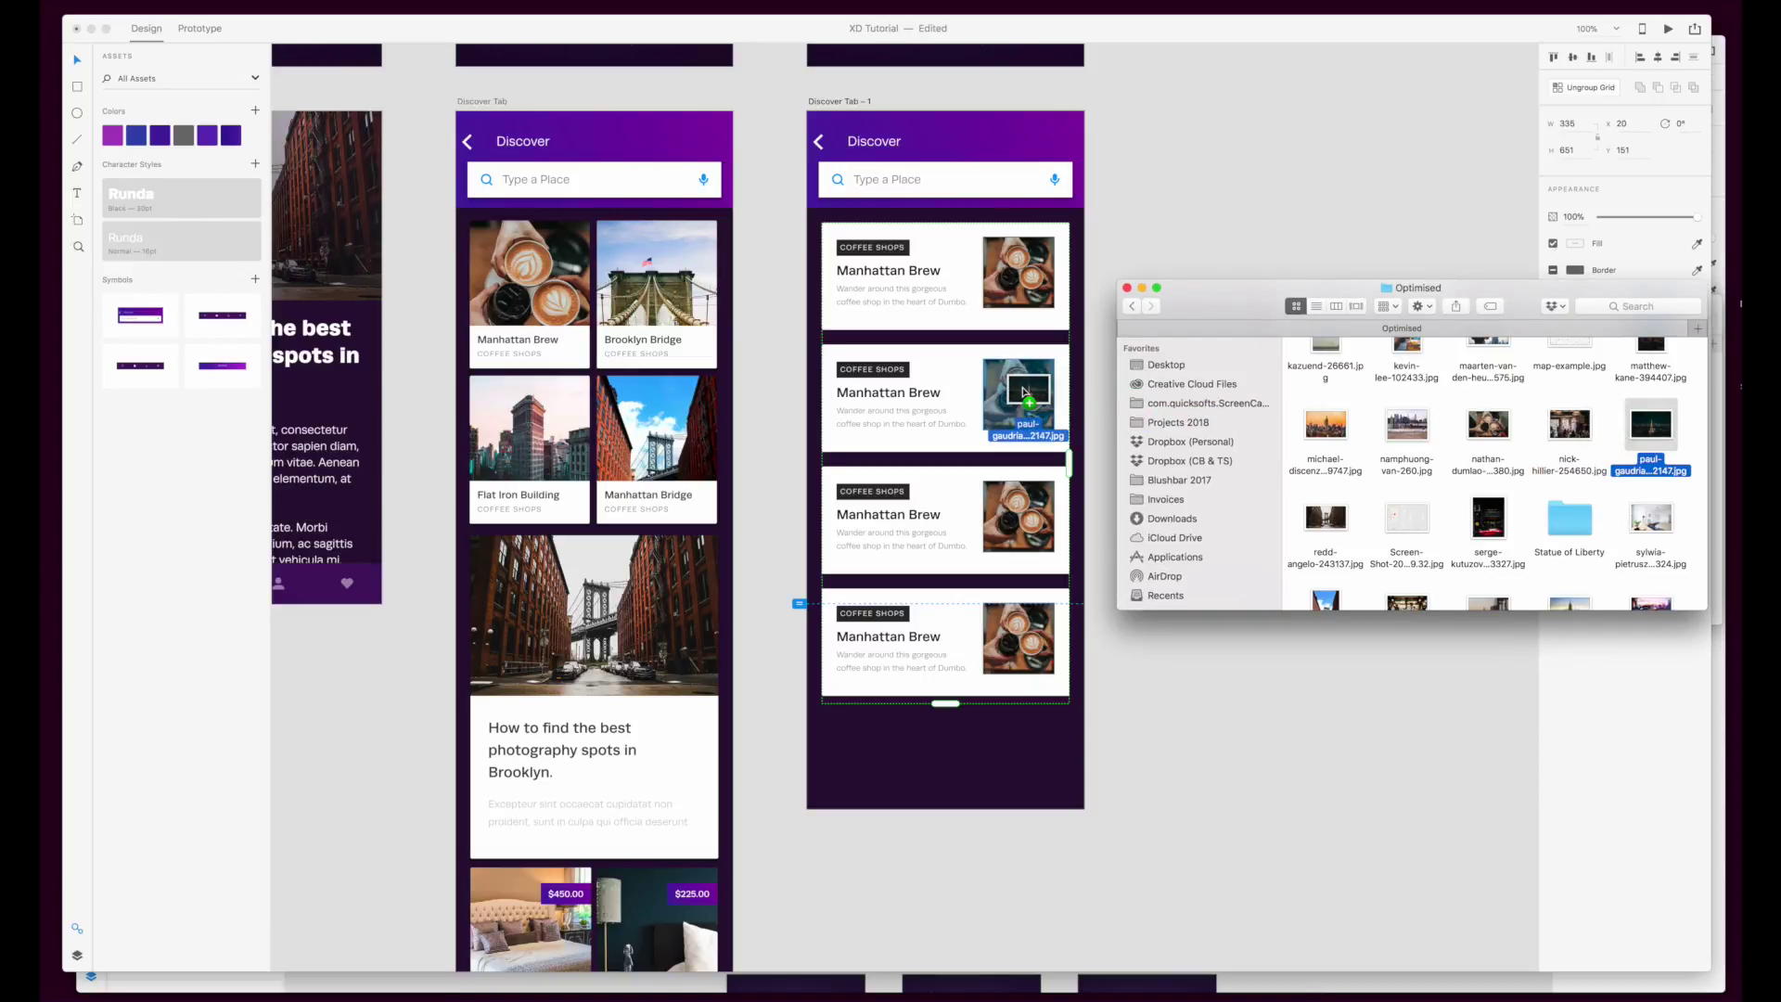
pyautogui.scroll(-2, 1428, 431)
pyautogui.scroll(-1, 1428, 431)
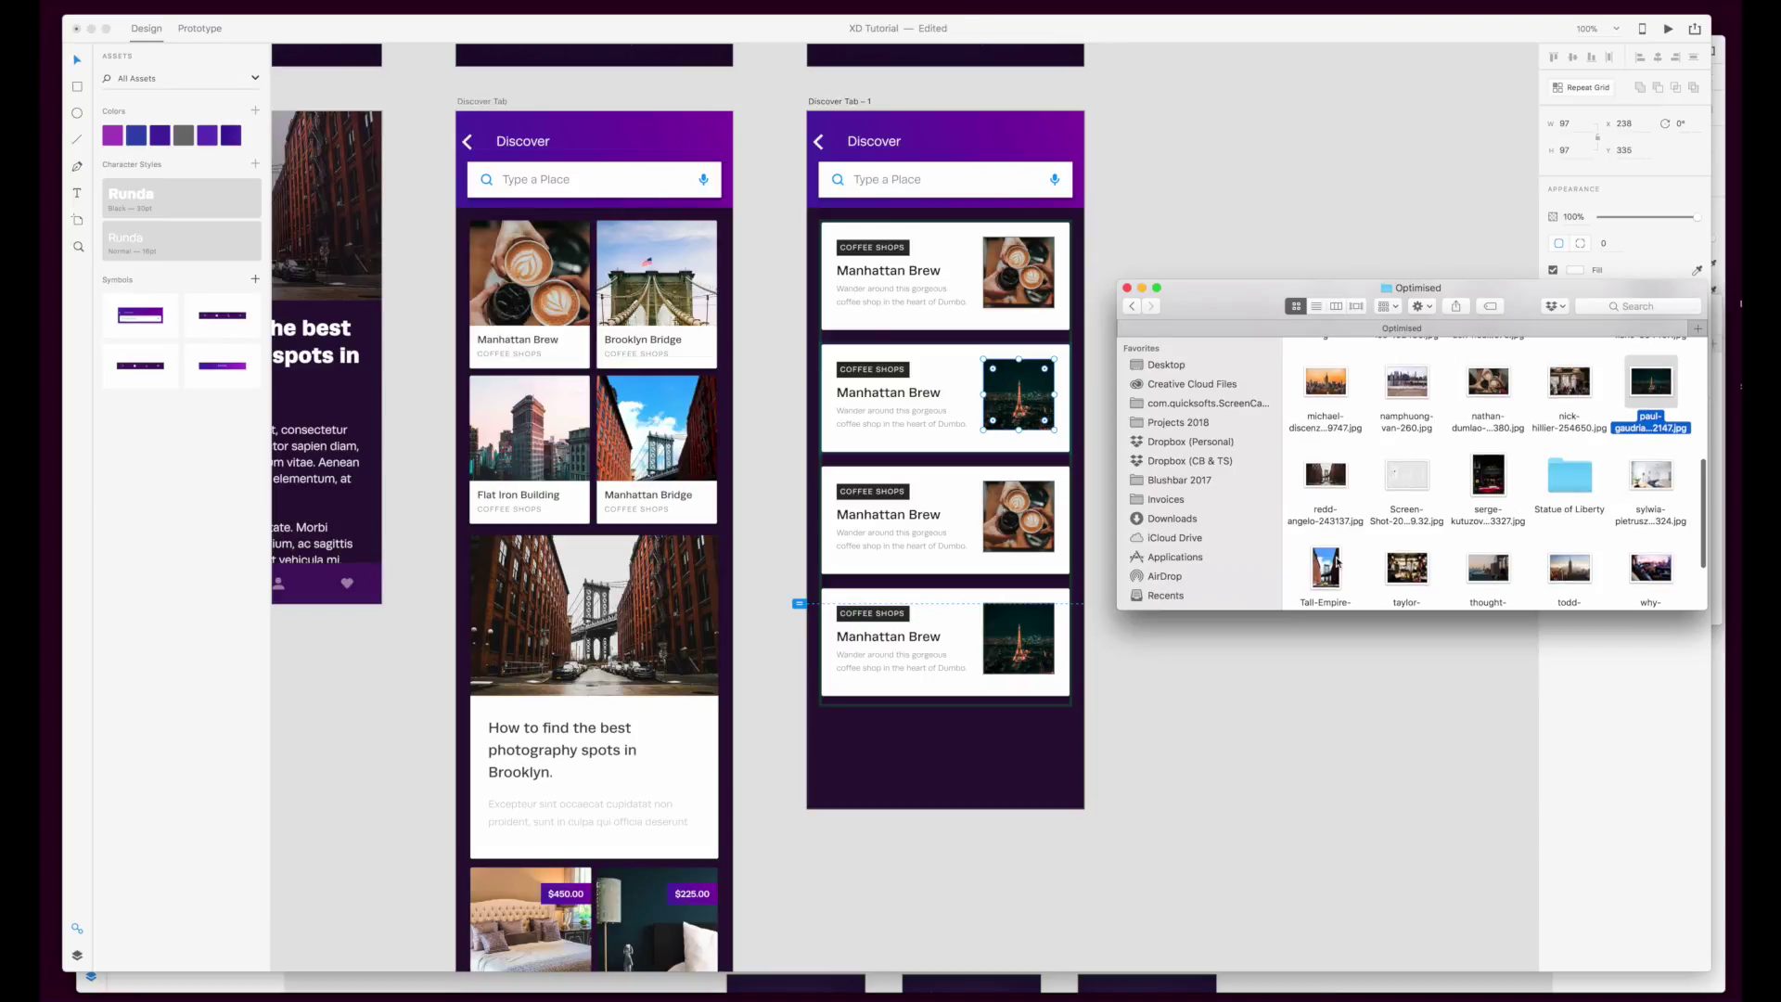
pyautogui.moveTo(1337, 562); pyautogui.dragTo(1019, 394)
pyautogui.scroll(5, 1402, 400)
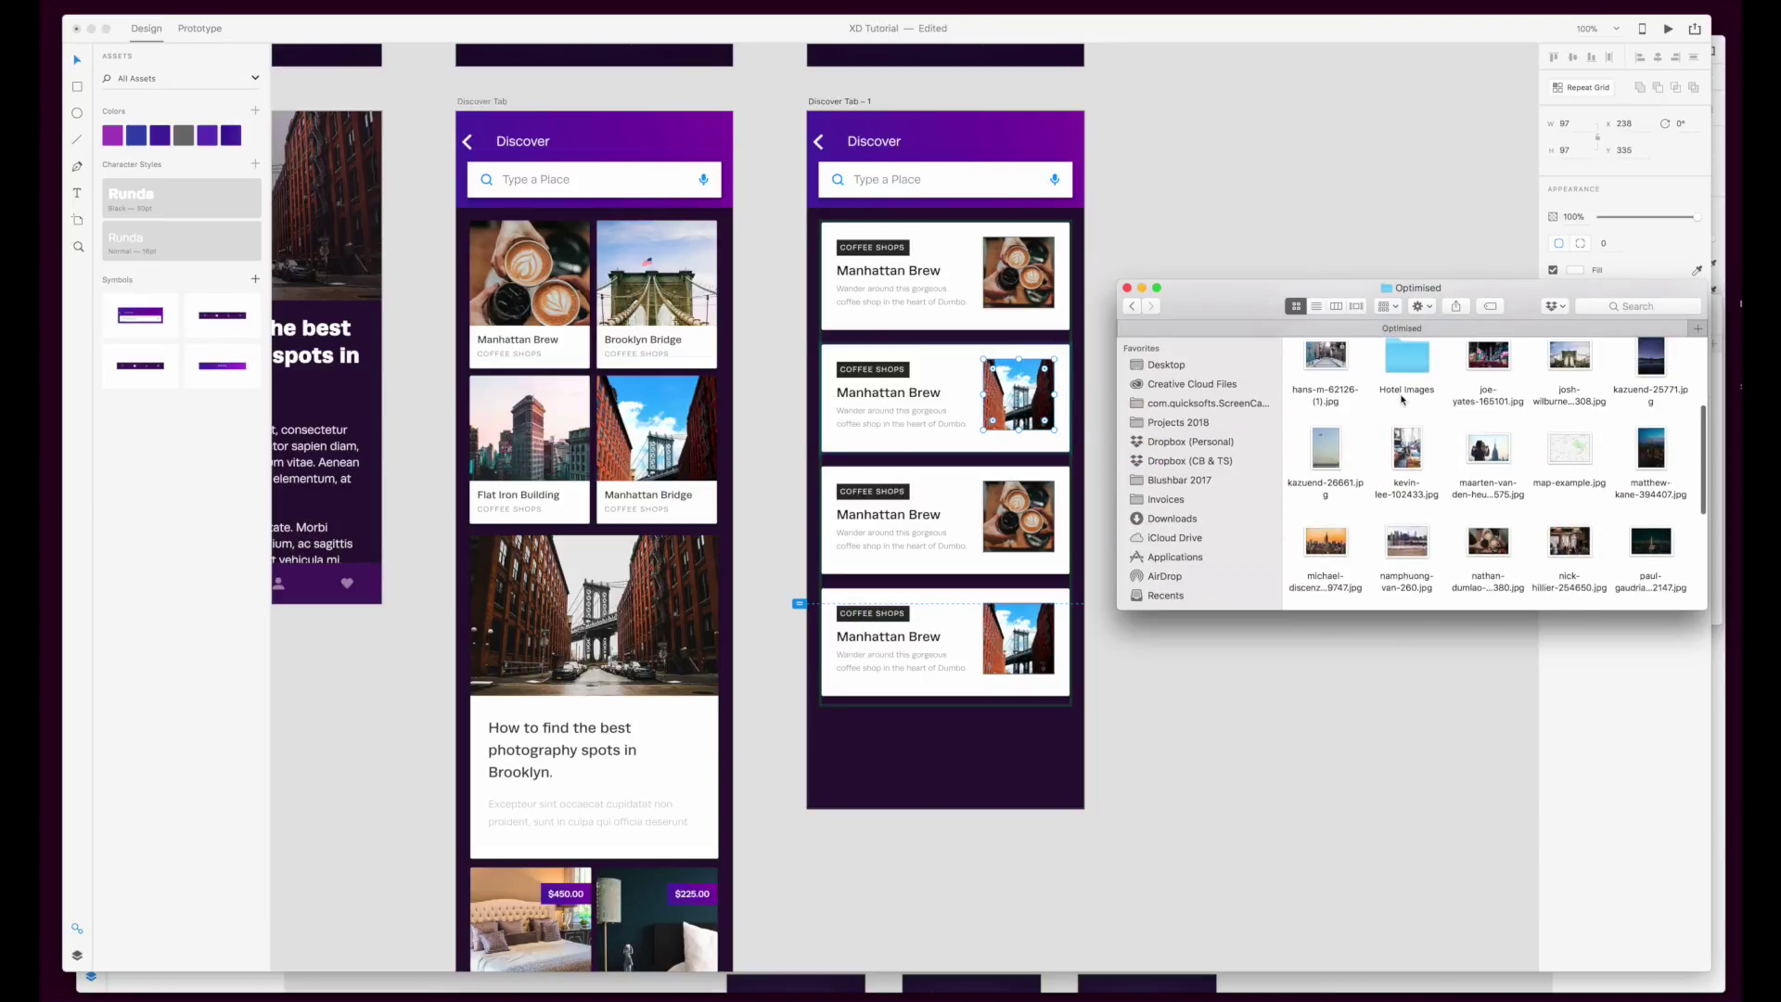
pyautogui.scroll(3, 1403, 400)
pyautogui.moveTo(1325, 449); pyautogui.dragTo(1019, 515)
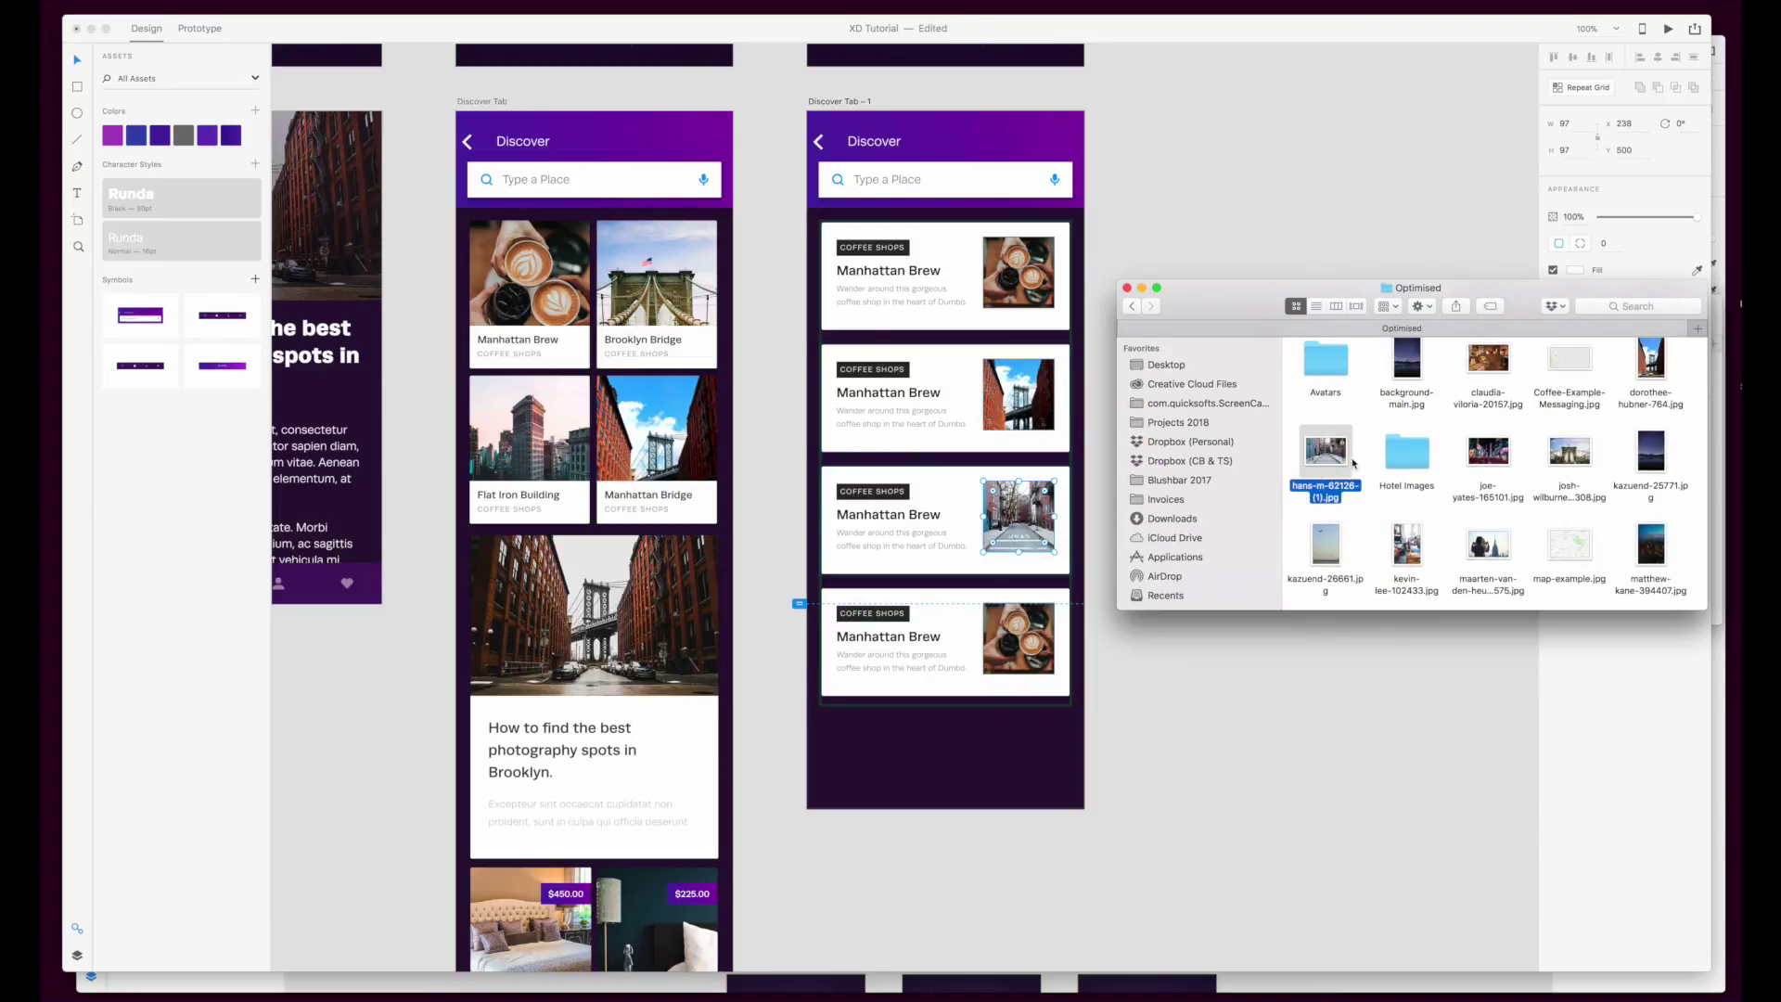
pyautogui.scroll(2, 1356, 459)
pyautogui.moveTo(1488, 552); pyautogui.dragTo(1018, 638)
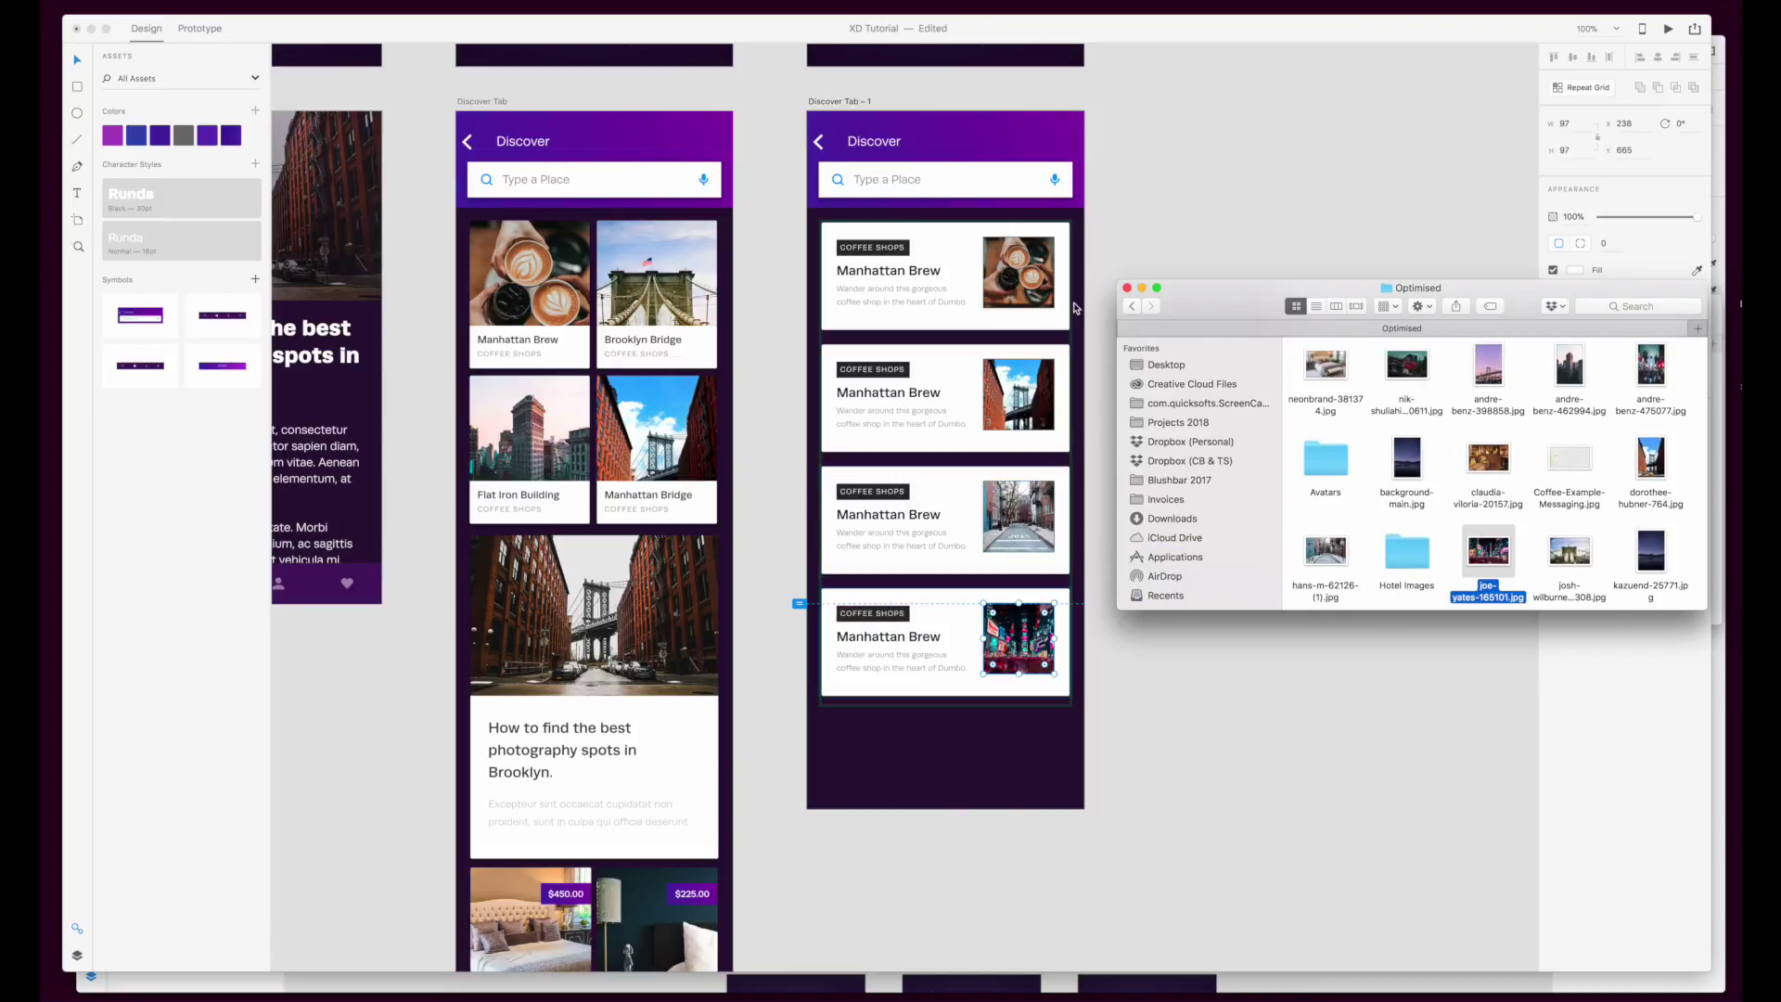
pyautogui.click(1039, 299)
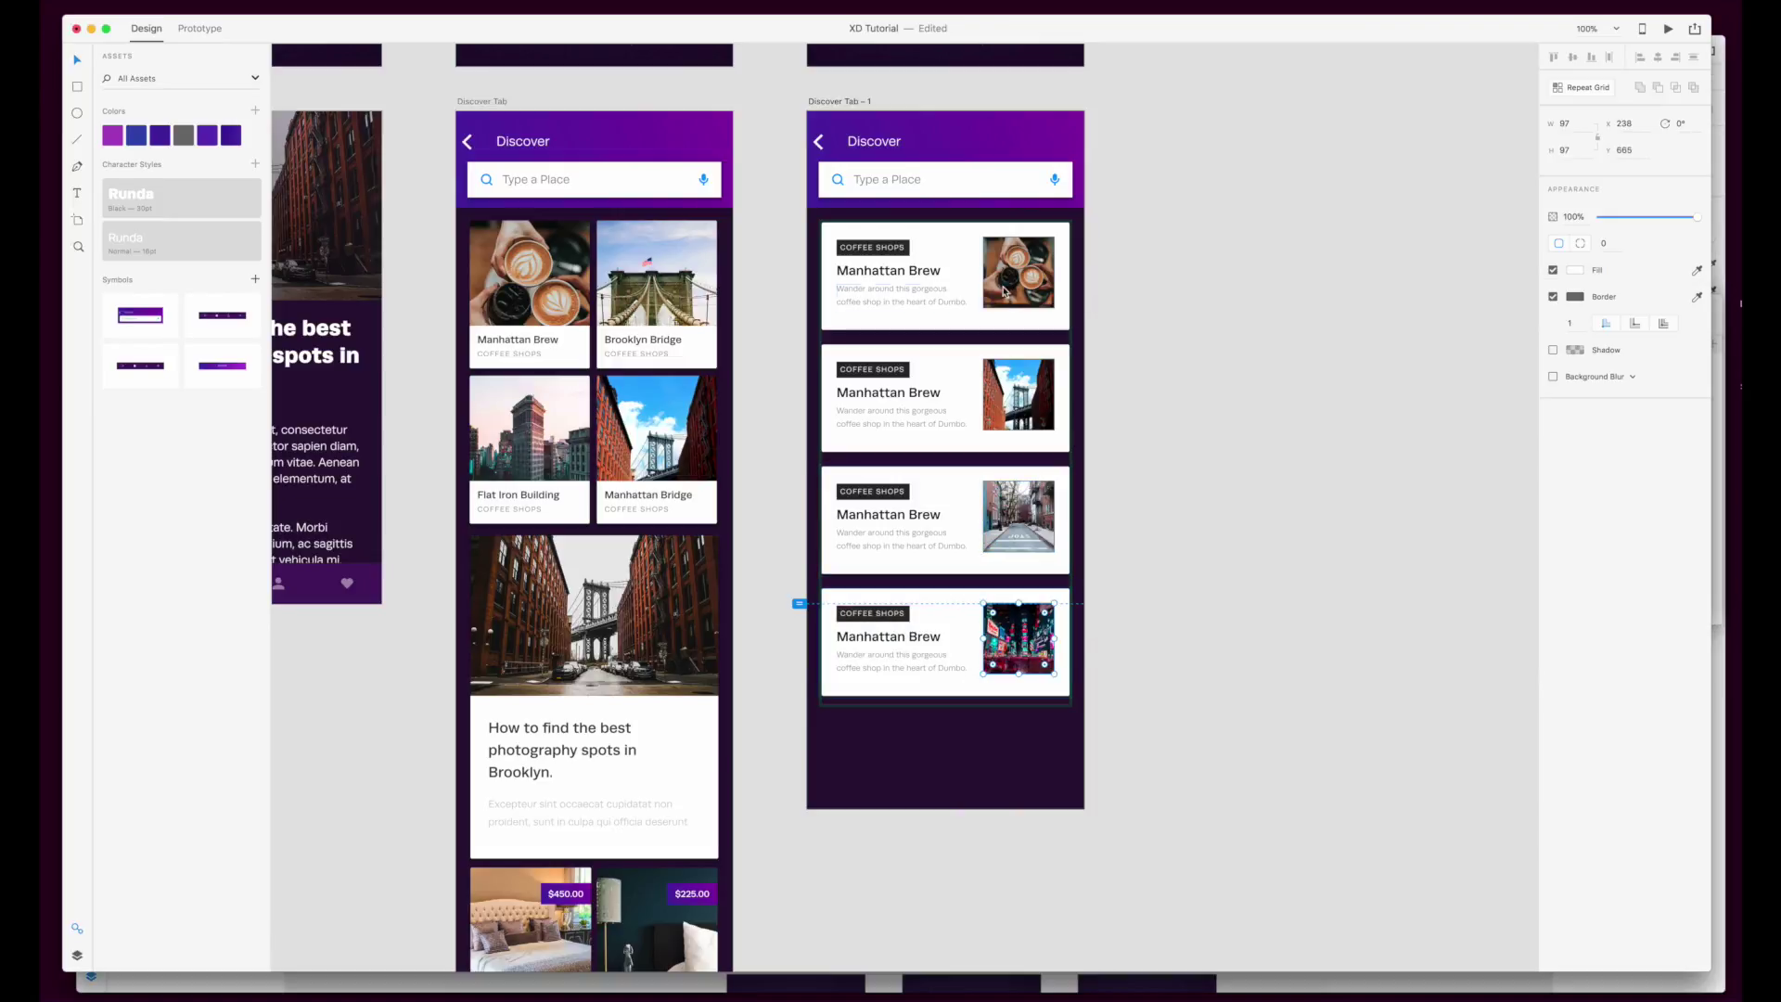
# Step: Rename the second card's title to 'Manhattan Bridge'
pyautogui.doubleClick(884, 397)
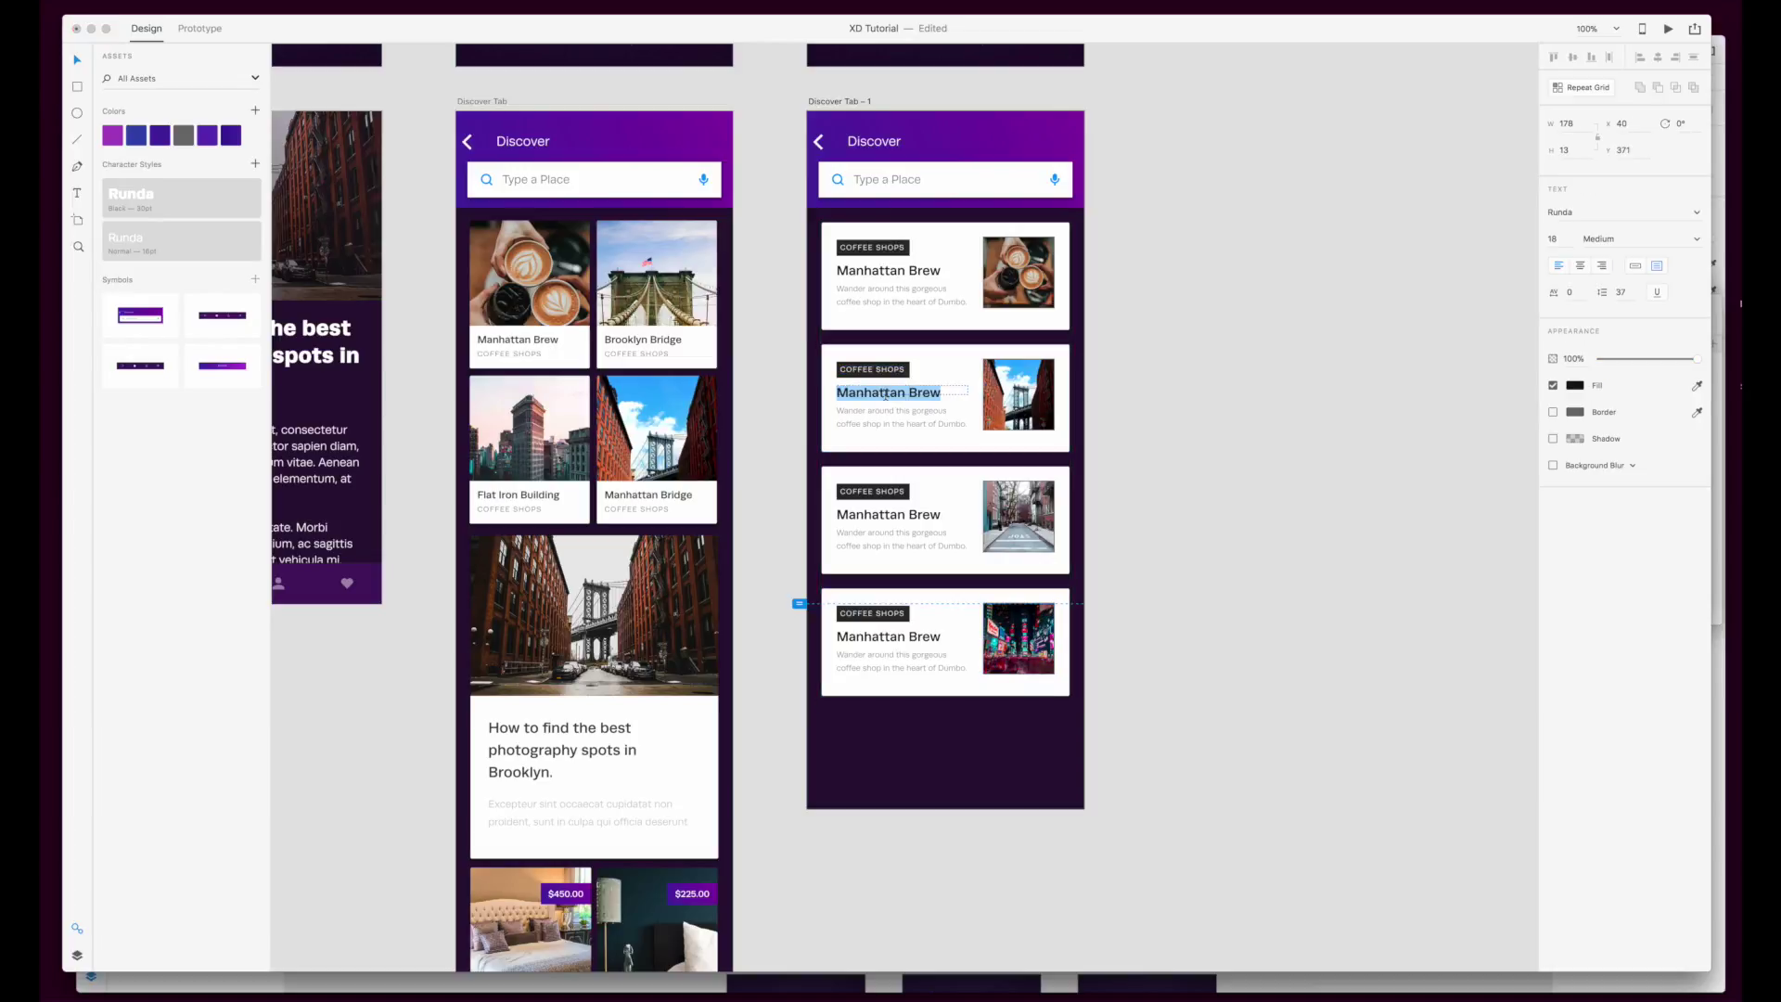
pyautogui.write('Manha')
pyautogui.press('BackSpace')
pyautogui.press('BackSpace')
pyautogui.press('BackSpace')
pyautogui.write('na')
pyautogui.press('BackSpace')
pyautogui.write('hattan Bridge')
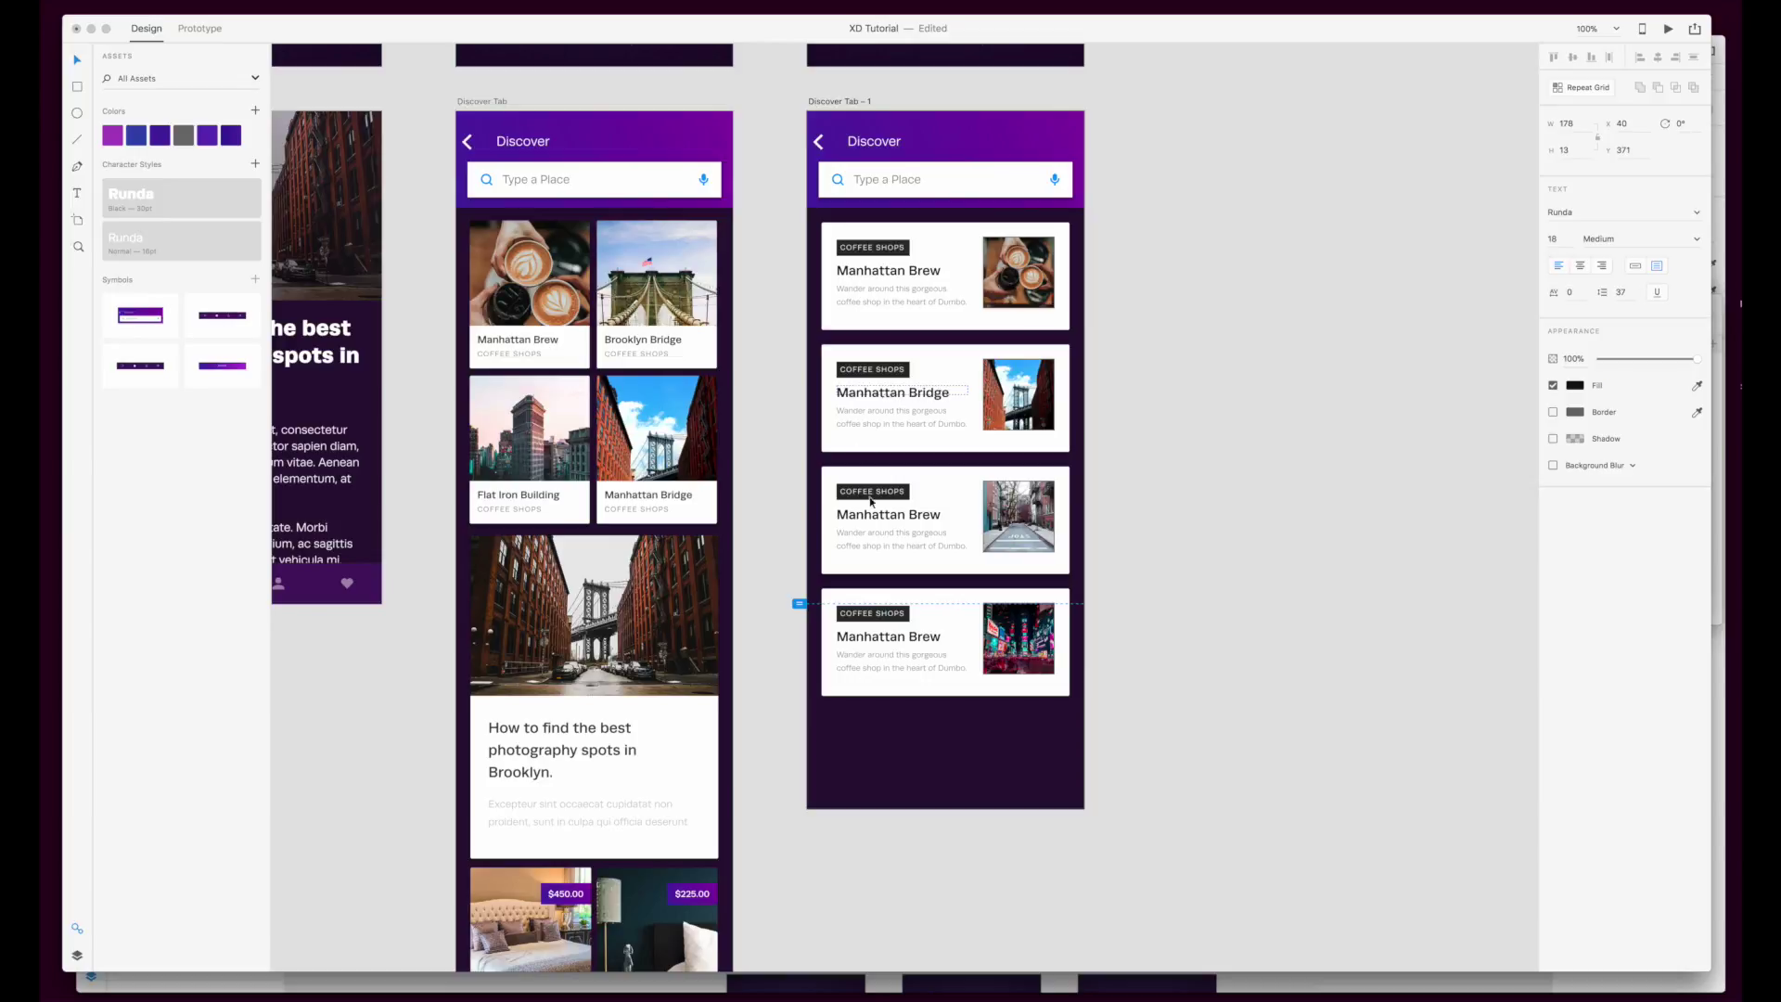
# Step: Retitle the third and fourth cards 'Chelsea Market' and 'Times Square'
pyautogui.doubleClick(882, 514)
pyautogui.write('Chelsea Market')
pyautogui.doubleClick(900, 651)
pyautogui.write('Time')
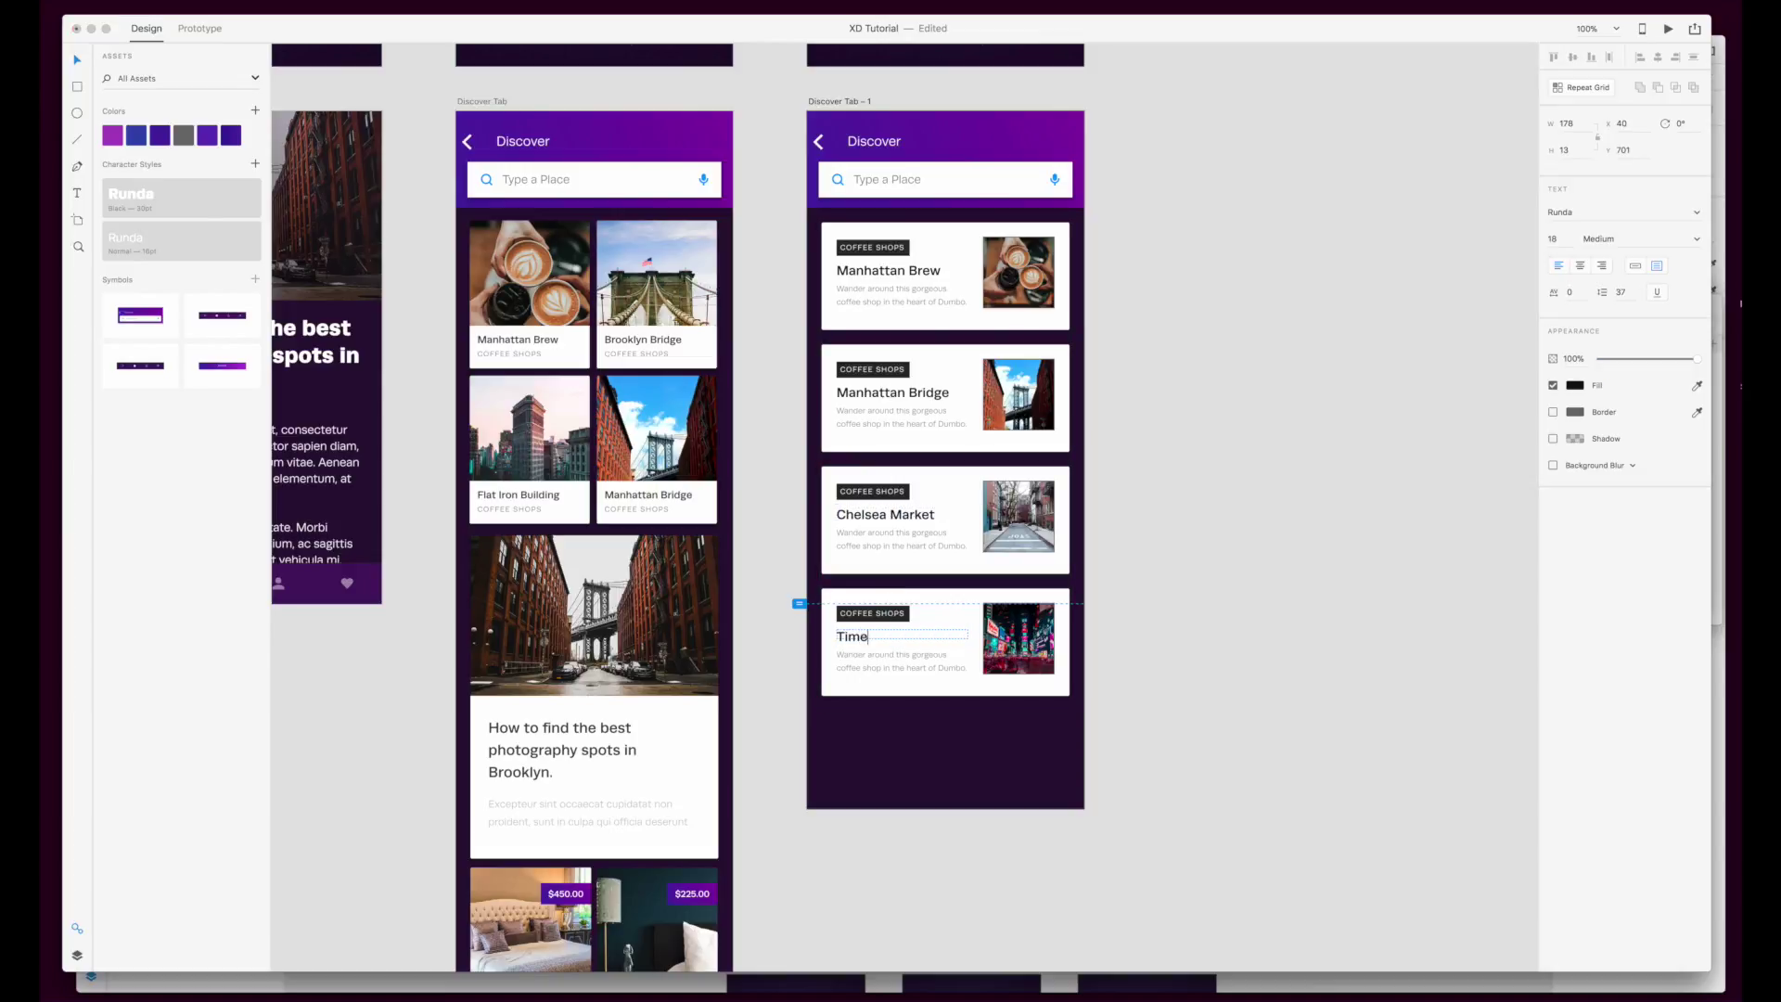
pyautogui.write('s Square')
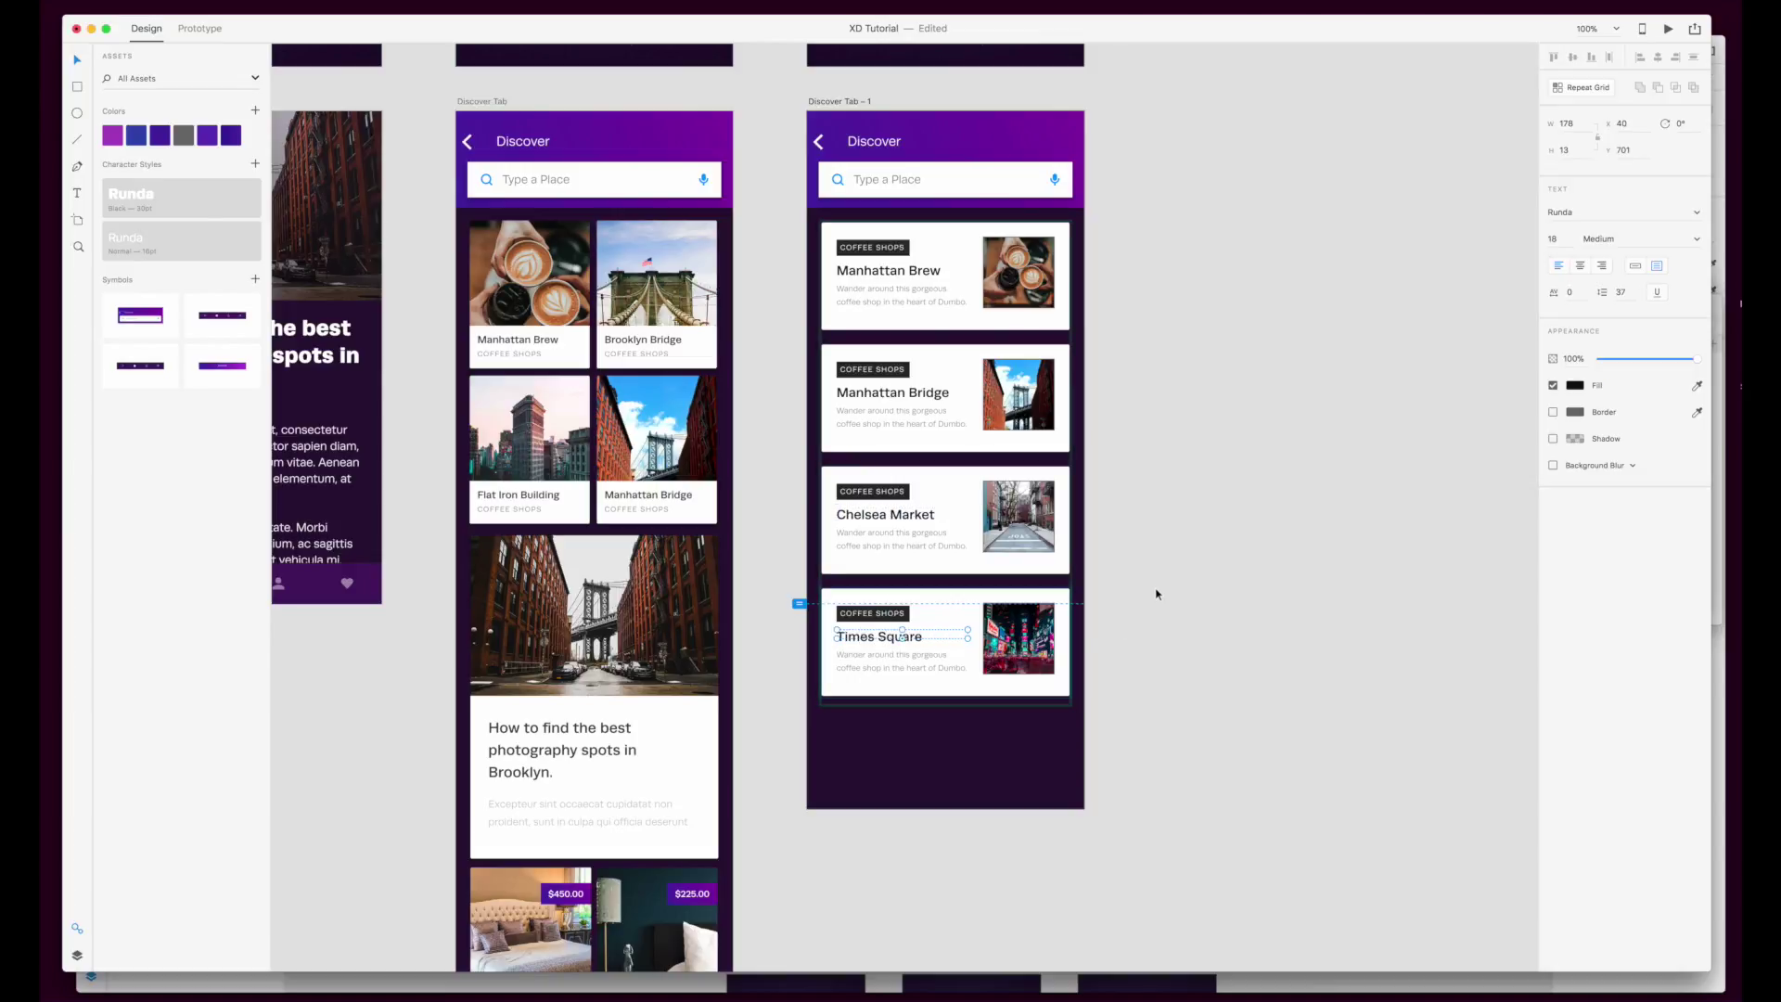
pyautogui.click(1178, 575)
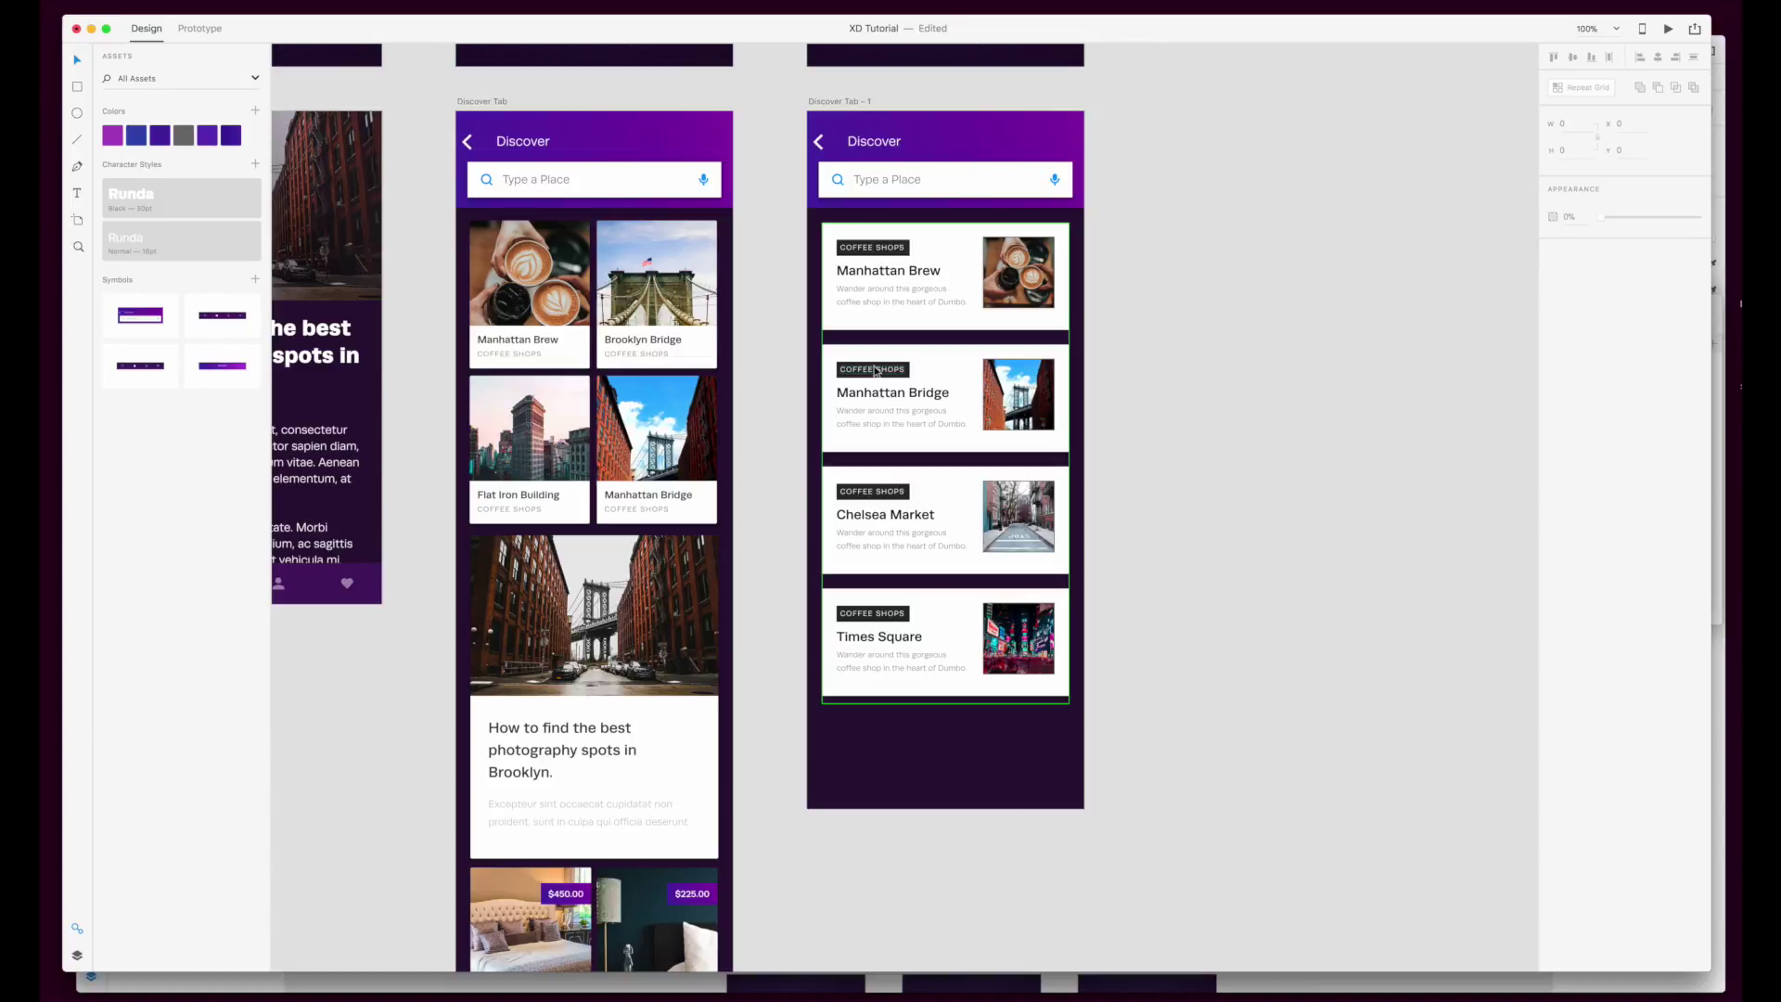
# Step: Move the card photos to the cards' left edge and shift the title, description and COFFEE SHOPS label right of them
pyautogui.click(1016, 390)
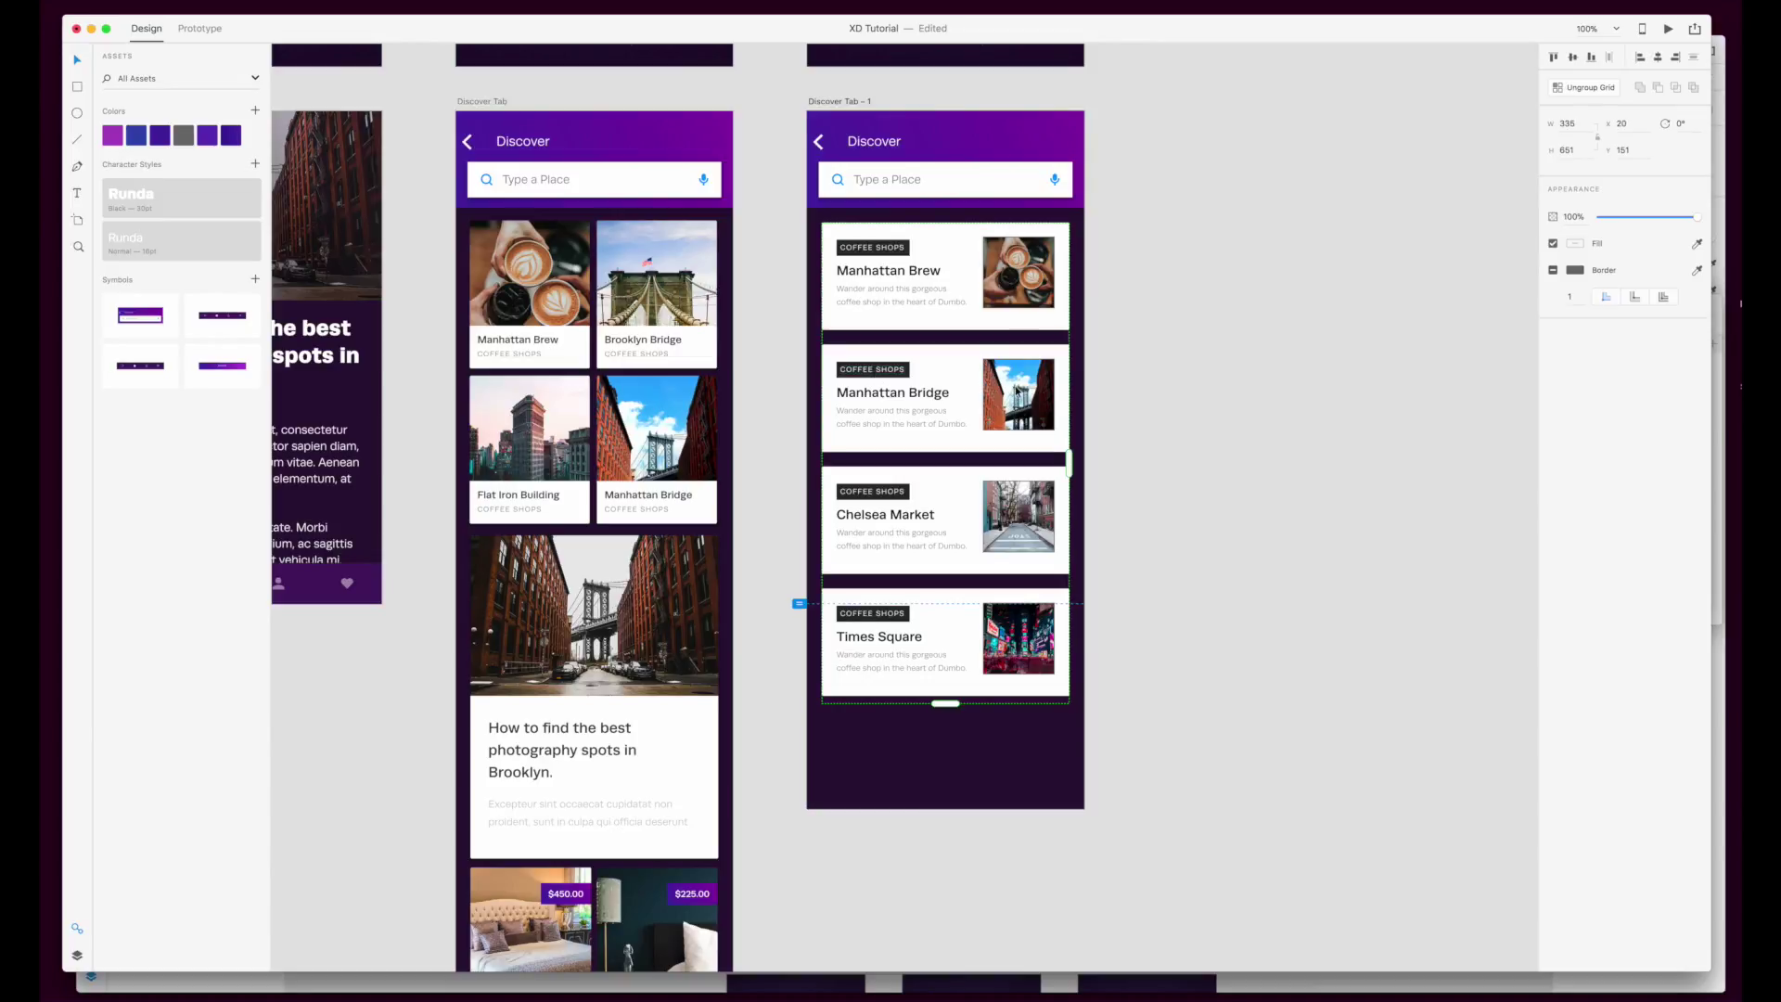
pyautogui.doubleClick(1016, 389)
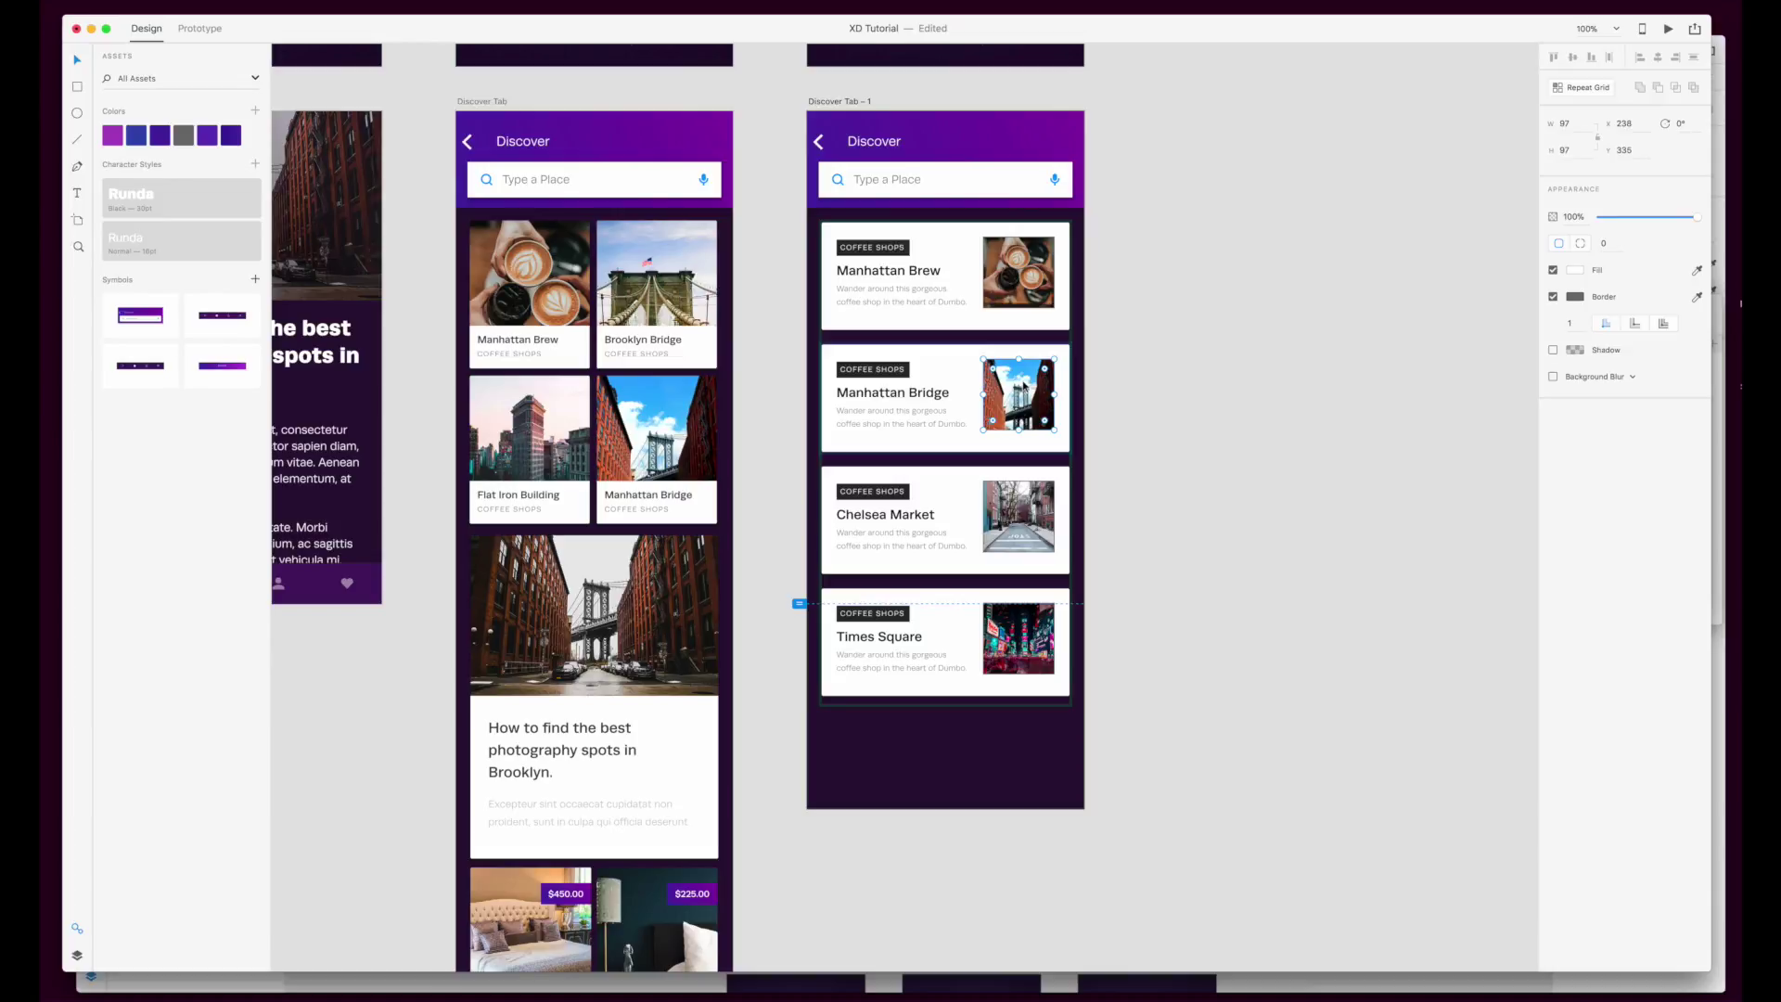
pyautogui.moveTo(1025, 383); pyautogui.dragTo(865, 374)
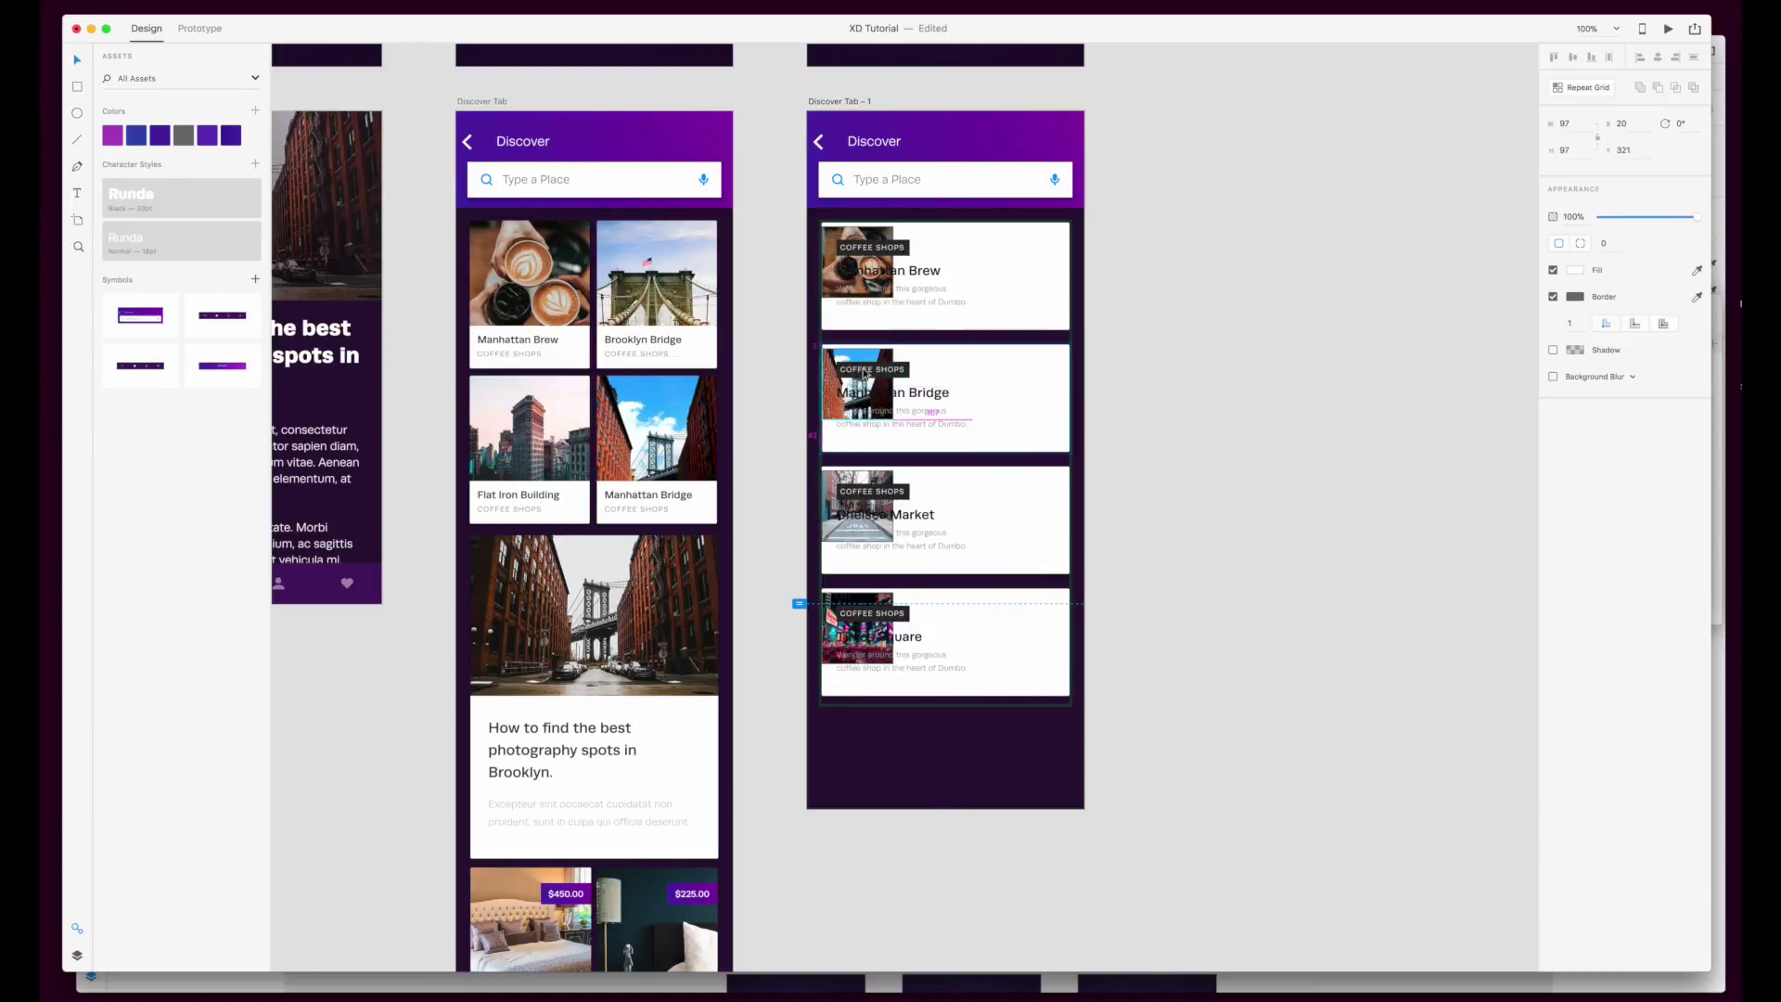
pyautogui.click(900, 388)
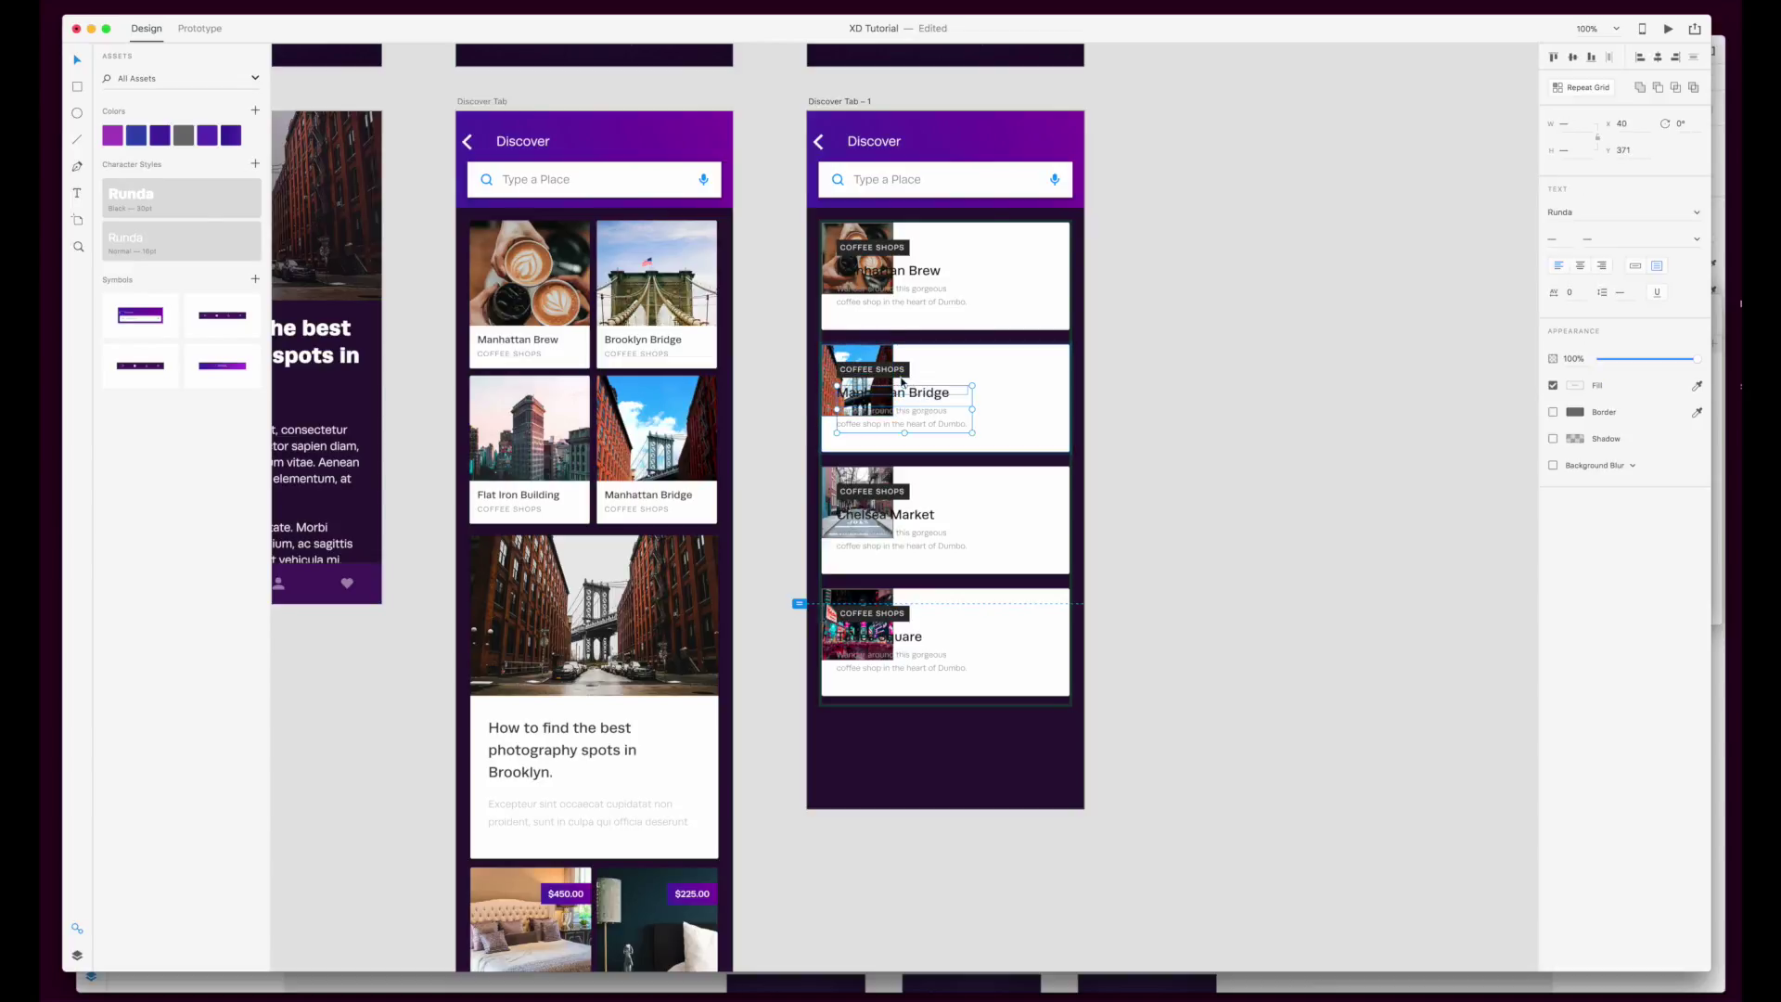
pyautogui.keyDown('shift'); pyautogui.click(900, 371); pyautogui.keyUp('shift')
pyautogui.moveTo(906, 364); pyautogui.dragTo(959, 372)
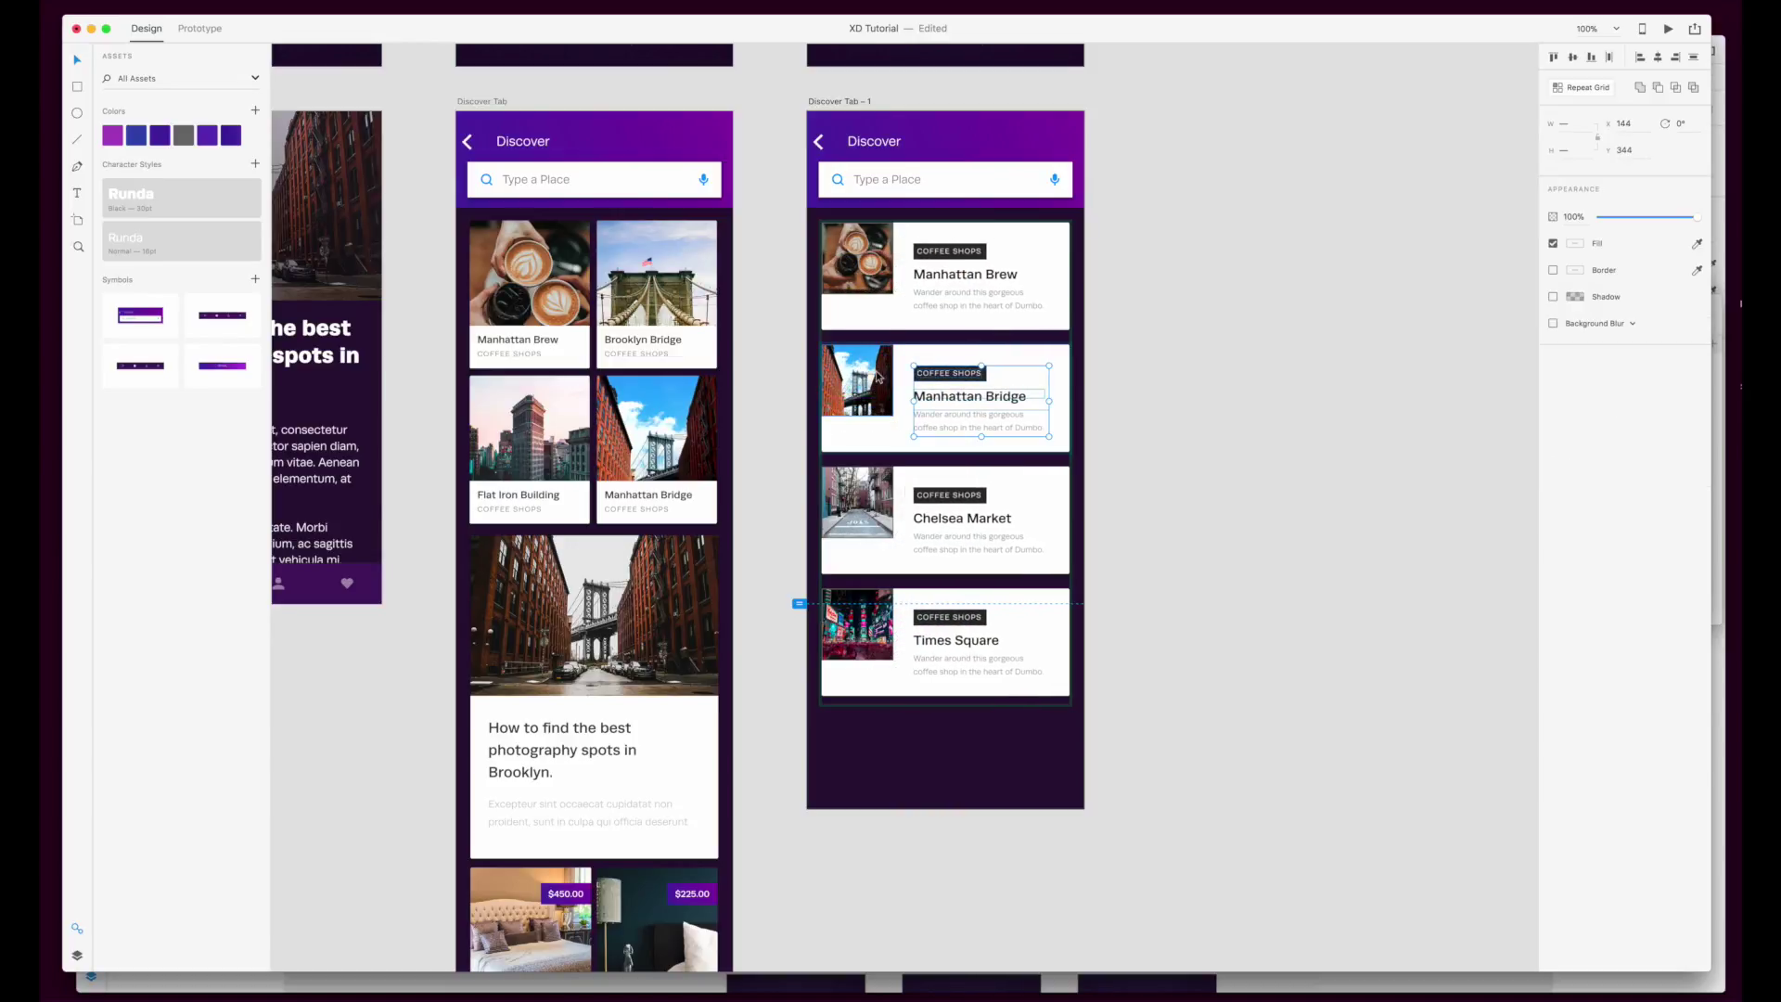
# Step: Stretch the card photos down so they fill the full card height
pyautogui.click(863, 414)
pyautogui.moveTo(863, 414); pyautogui.dragTo(904, 399)
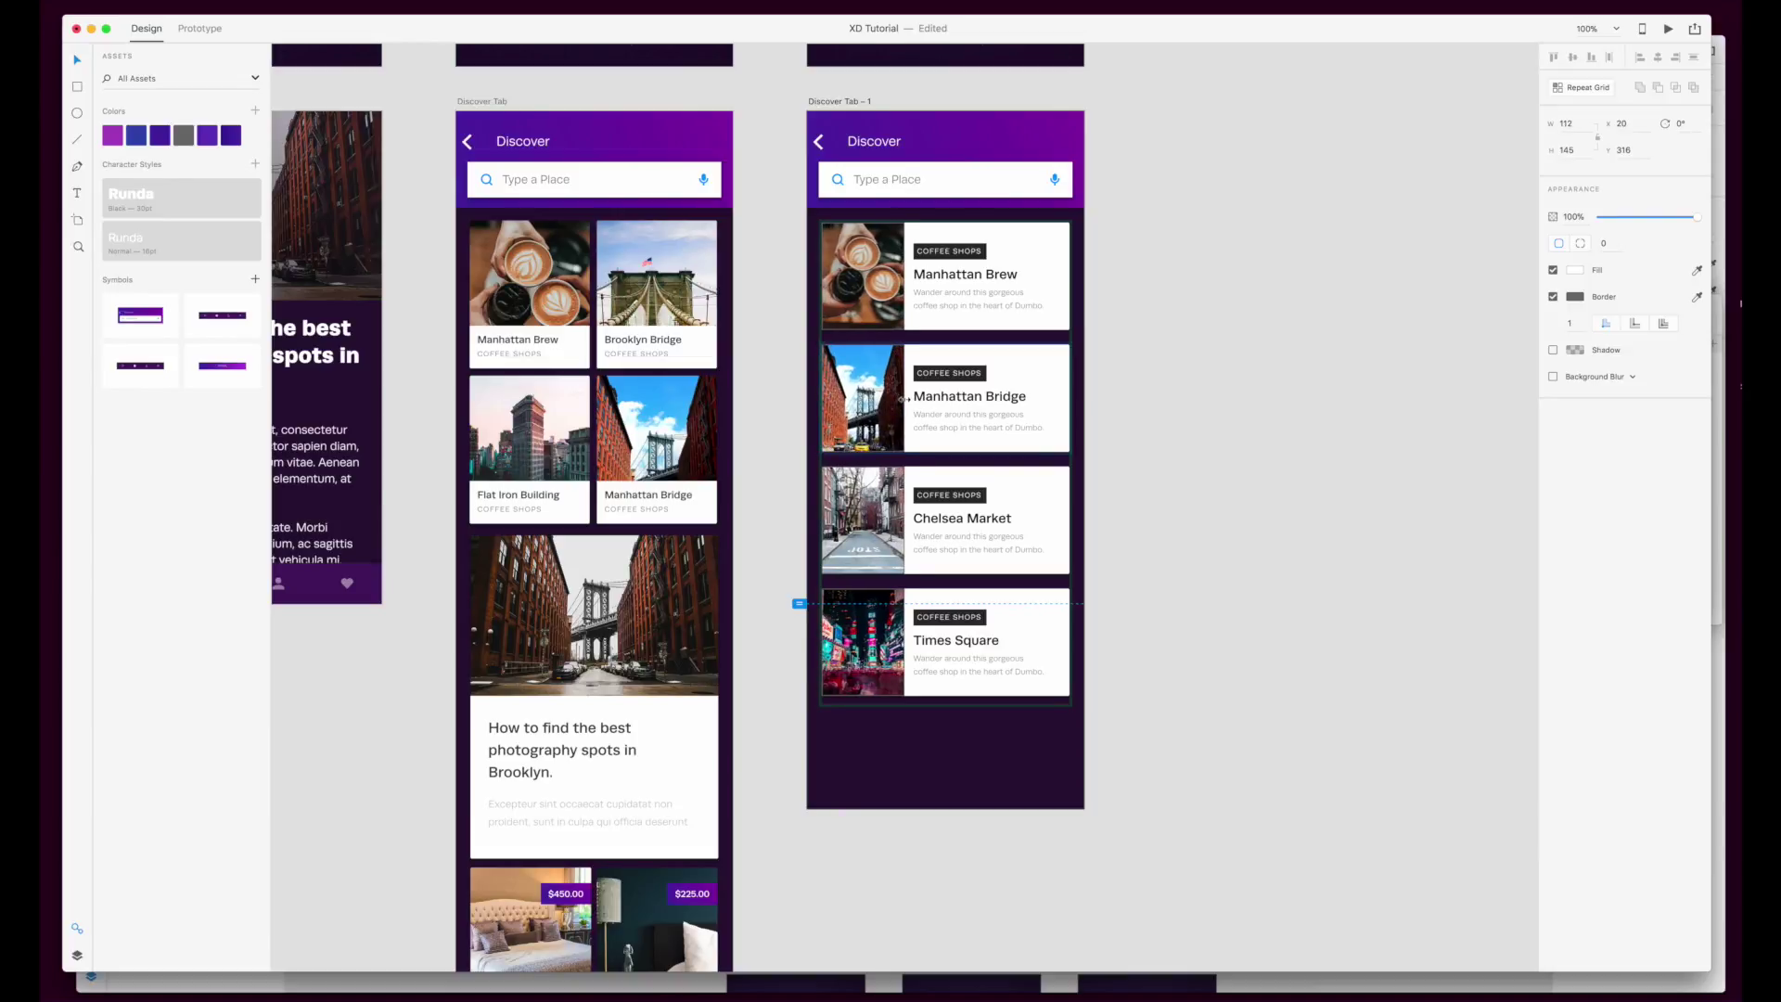
pyautogui.click(919, 408)
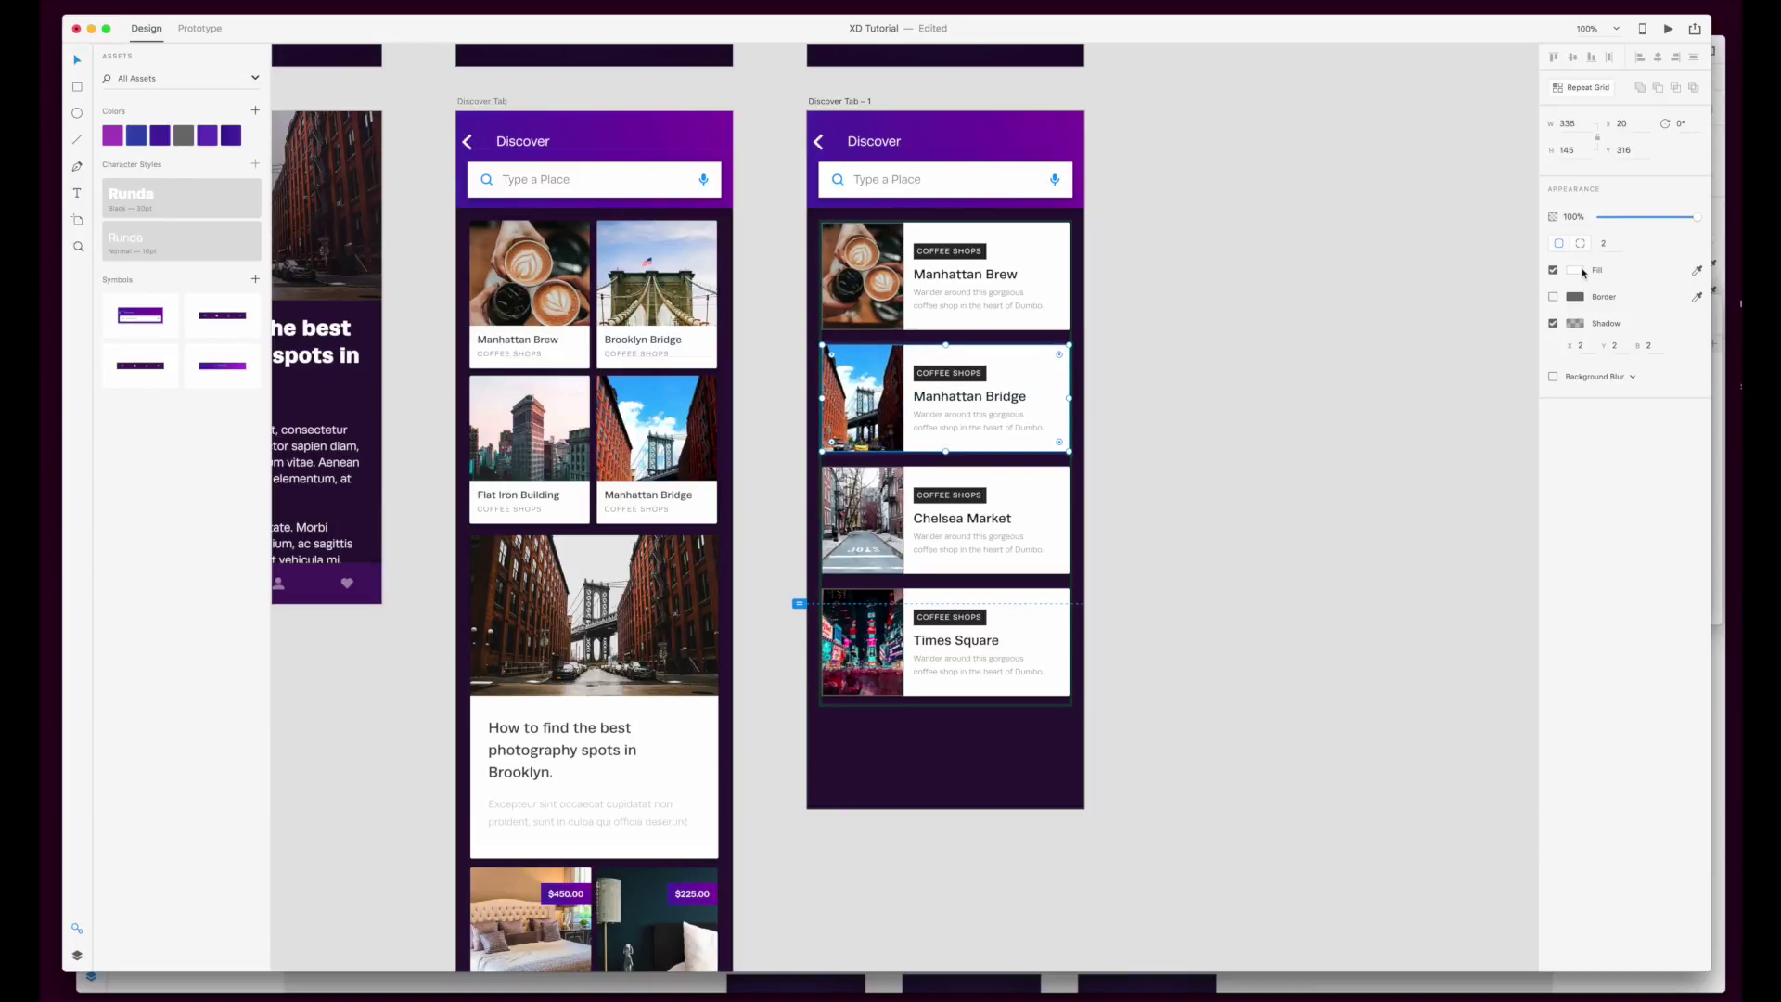
# Step: Sample the purple header colour for the card fill and lighten it to pale pink #EFC9FC
pyautogui.click(1697, 271)
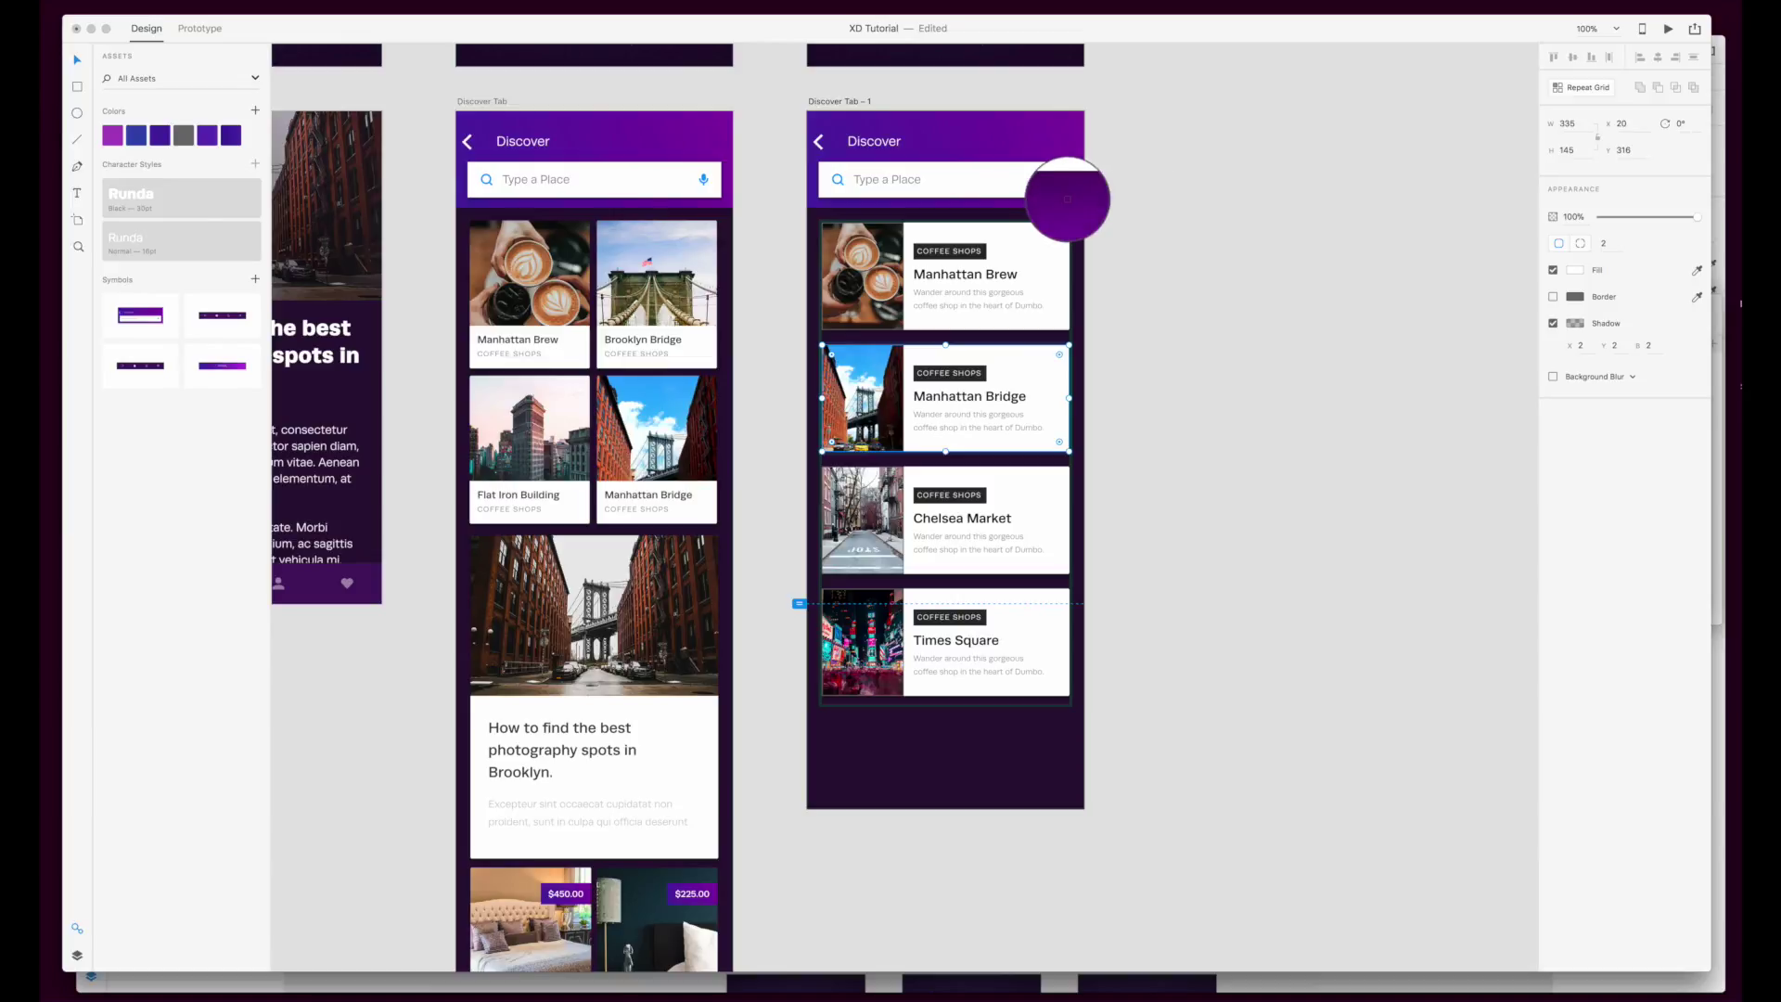
pyautogui.click(1077, 189)
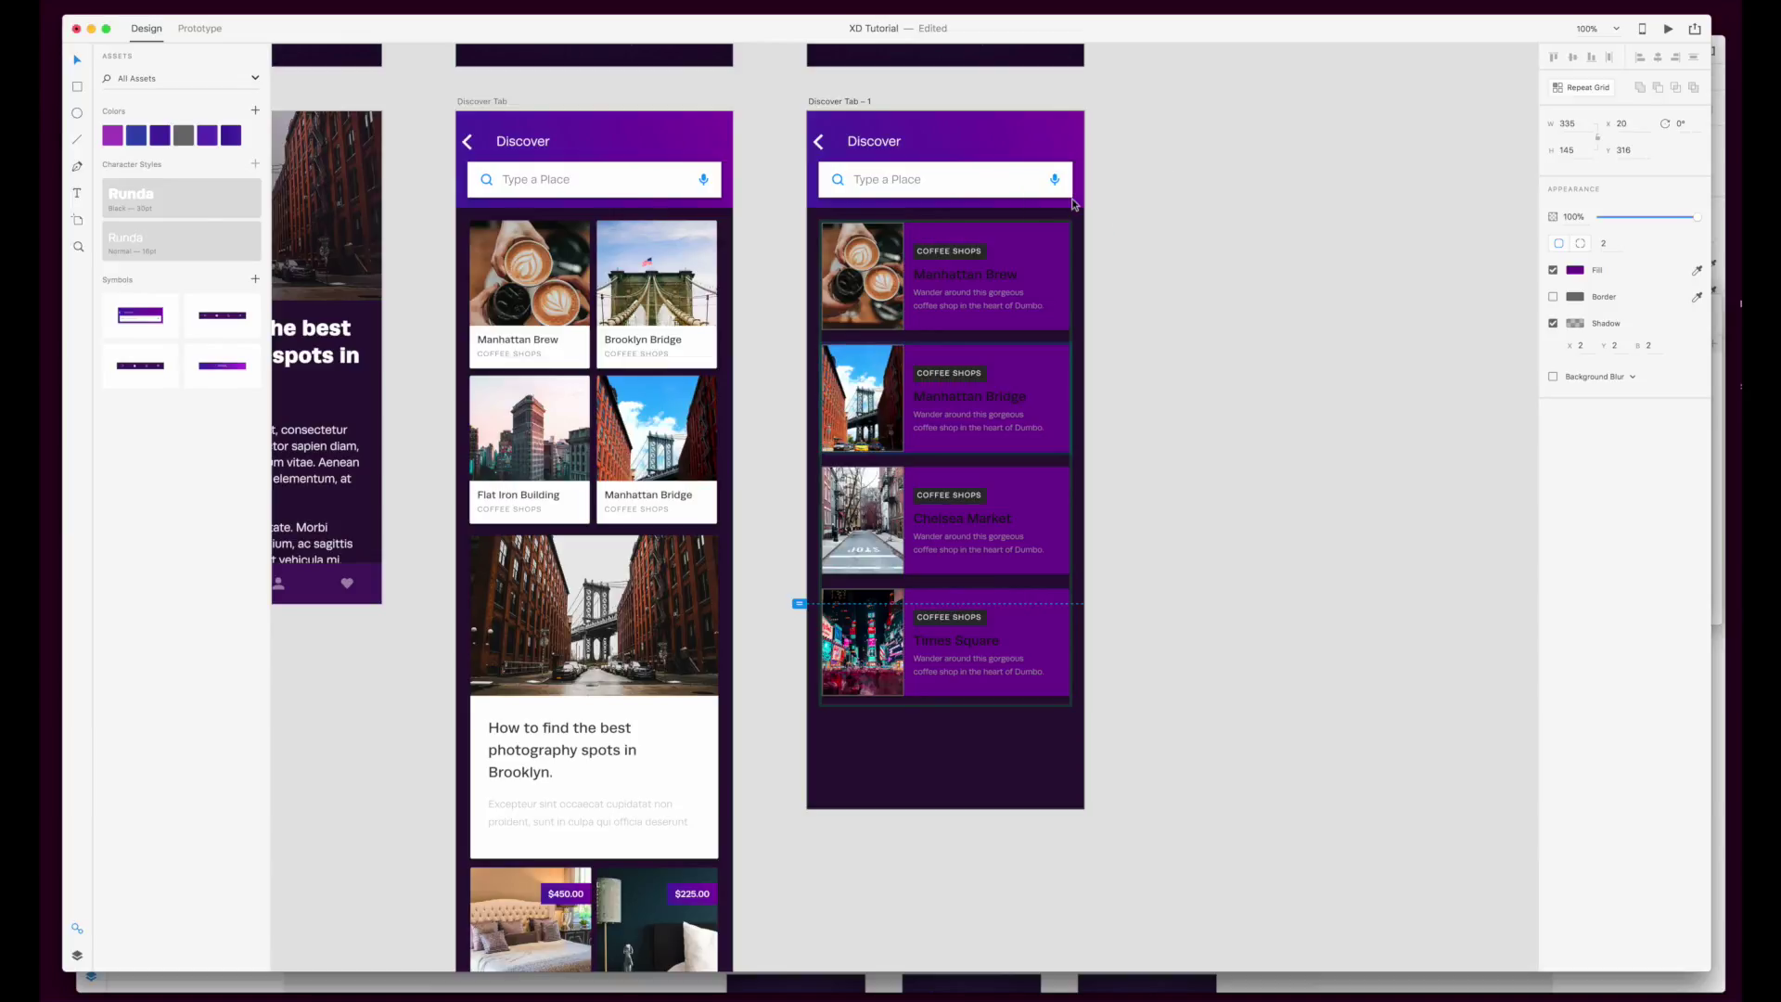
pyautogui.click(1575, 270)
pyautogui.click(1448, 223)
pyautogui.moveTo(1447, 223); pyautogui.dragTo(1416, 196)
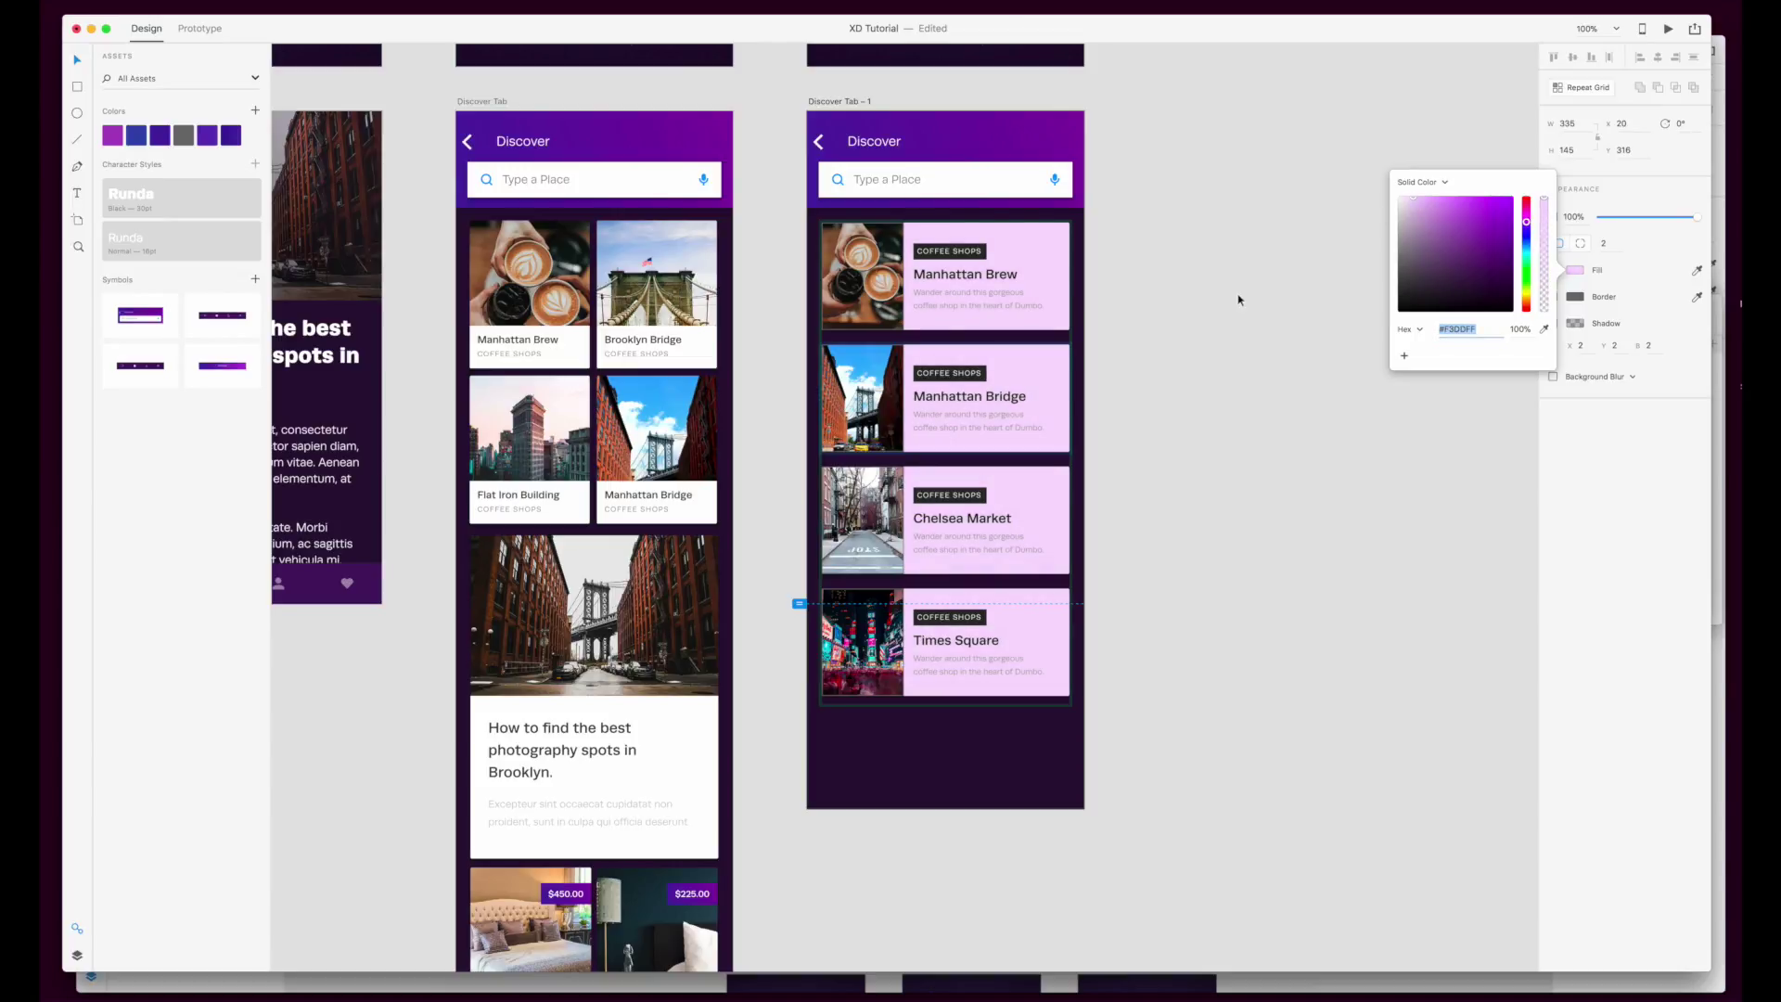
pyautogui.click(1182, 288)
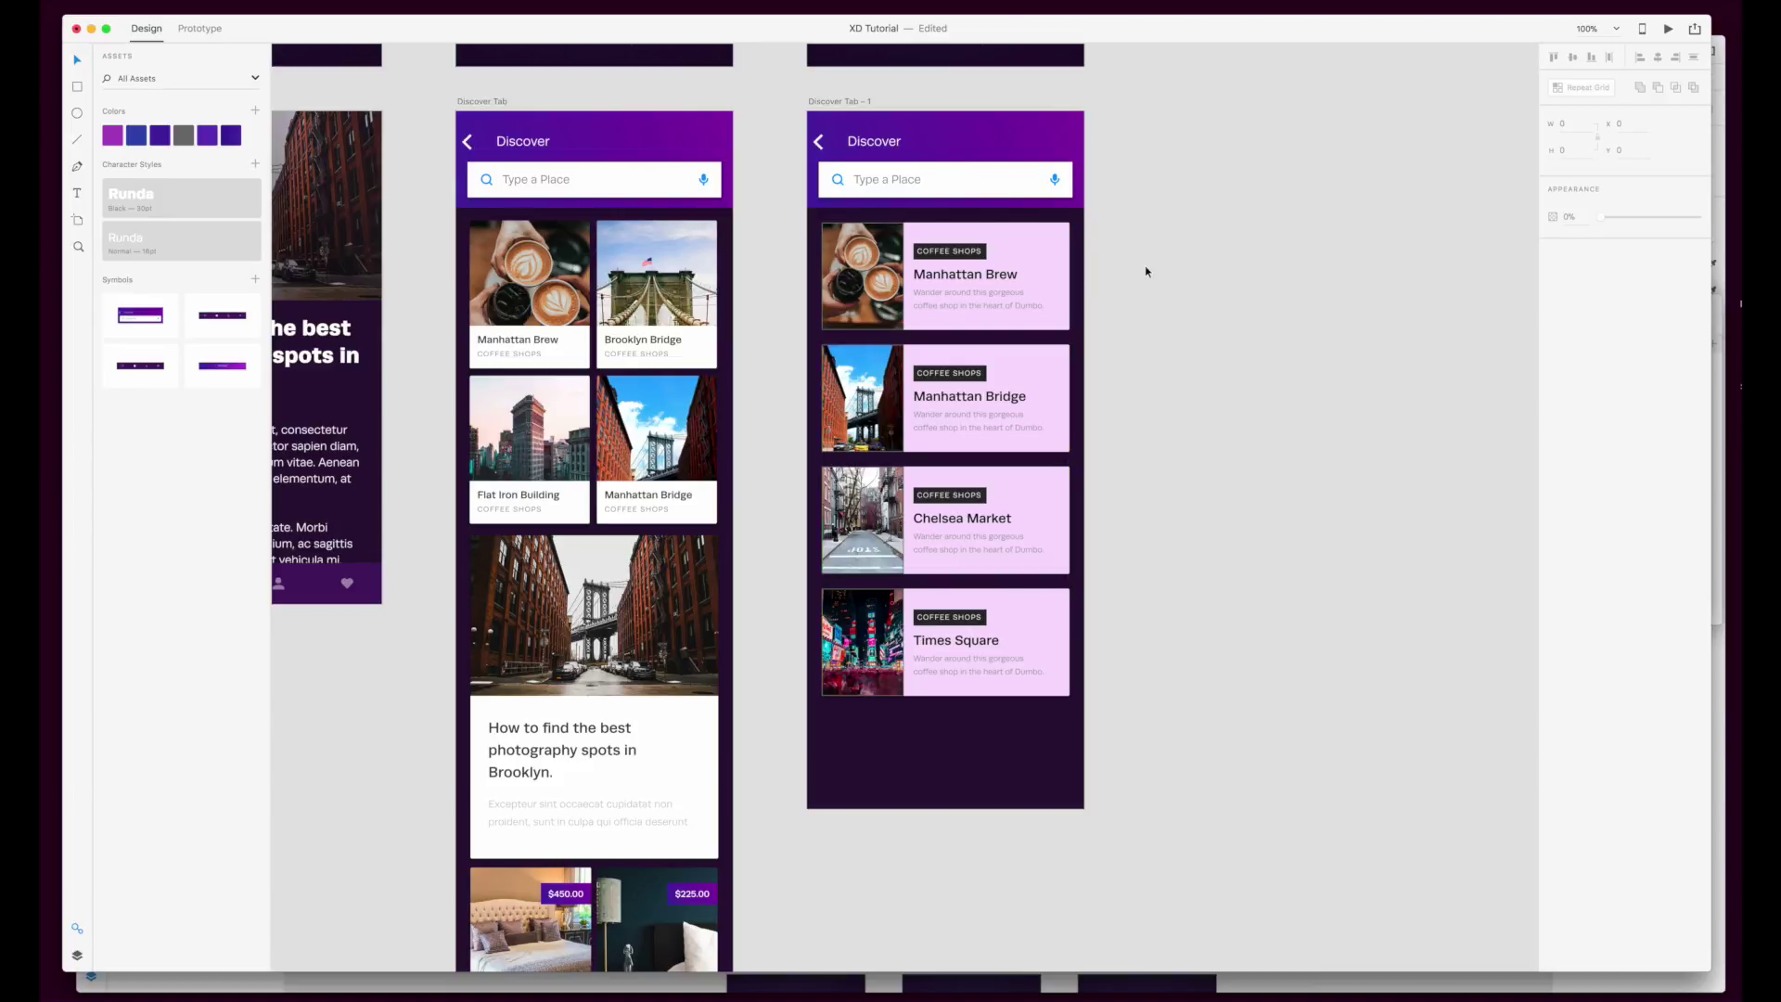
# Step: Delete the card grid and draw a 56×56 white square beneath the search bar
pyautogui.click(986, 256)
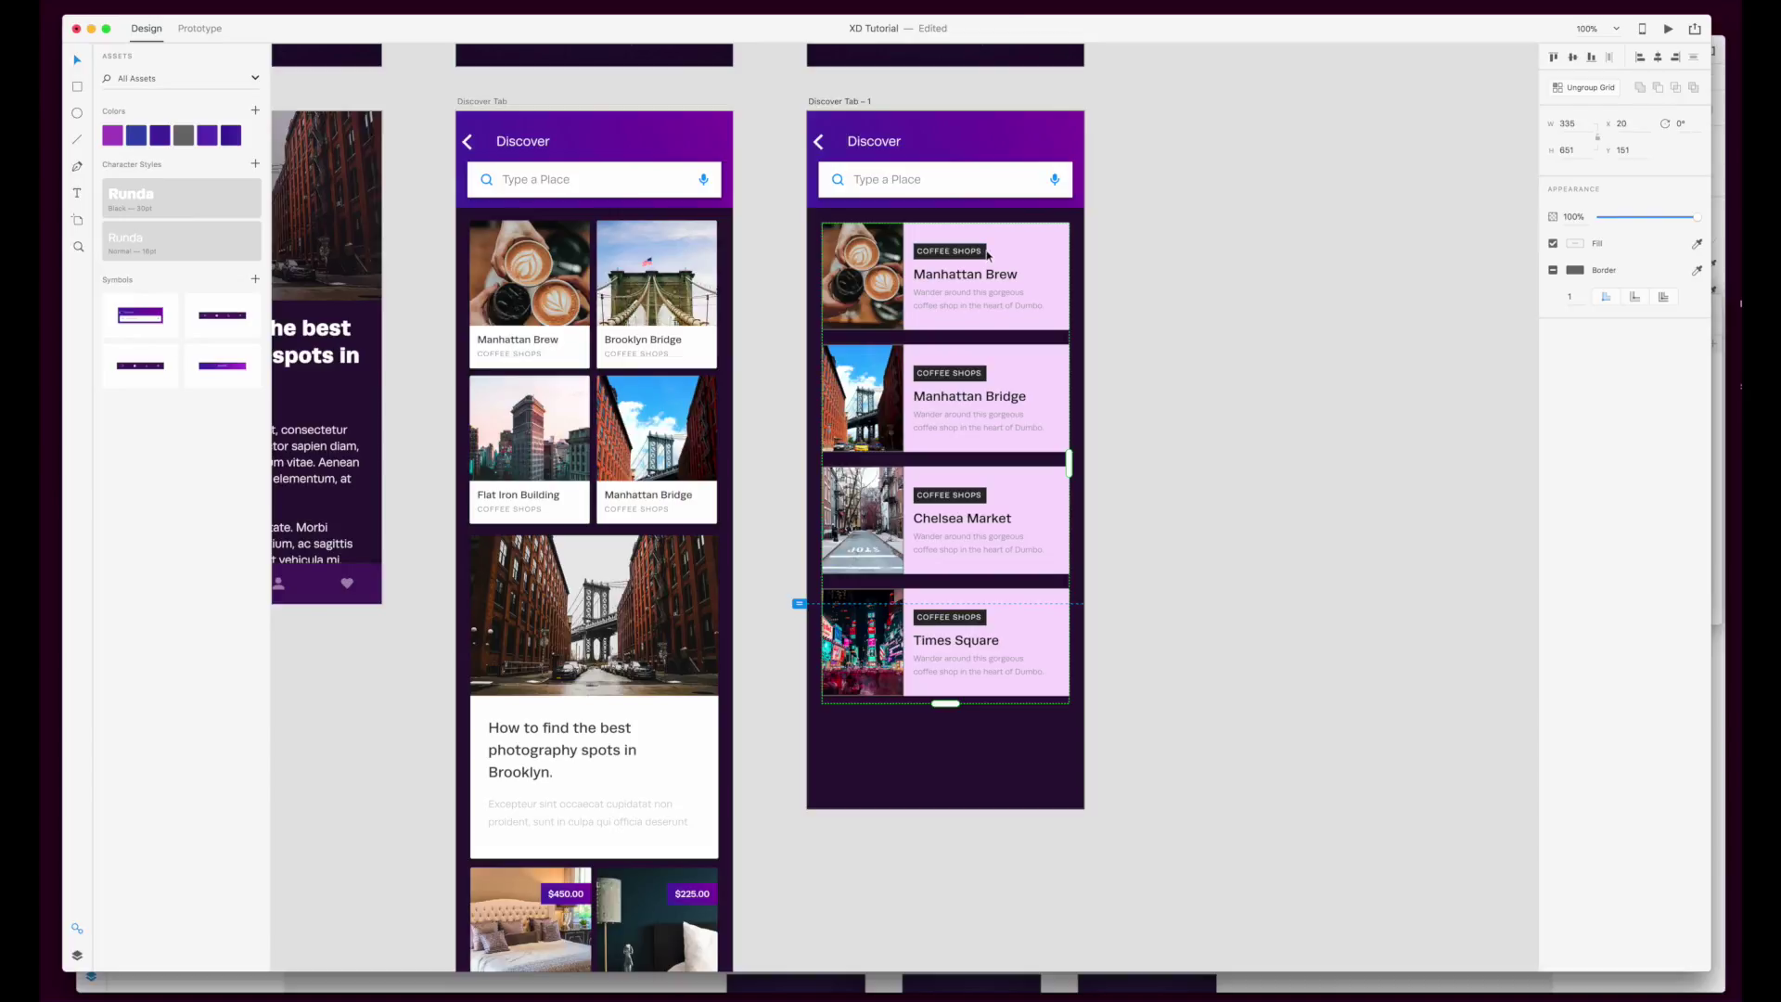
pyautogui.press('Delete')
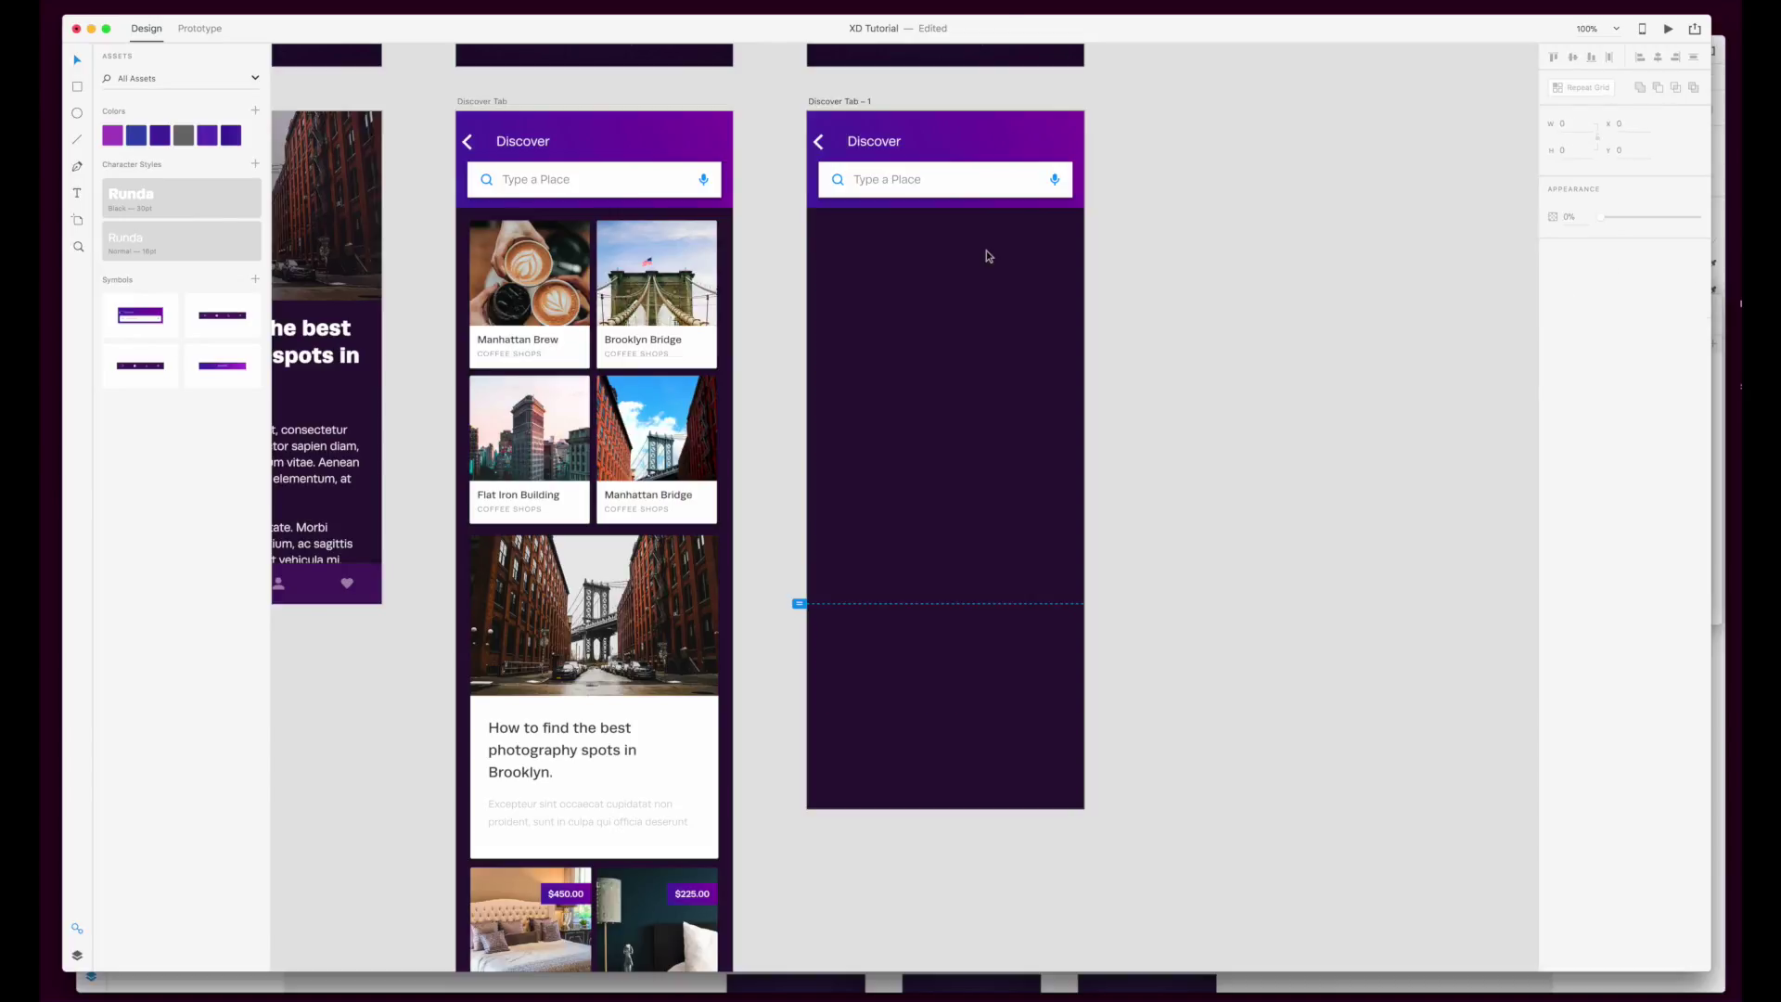
pyautogui.click(80, 90)
pyautogui.moveTo(820, 230); pyautogui.dragTo(868, 273)
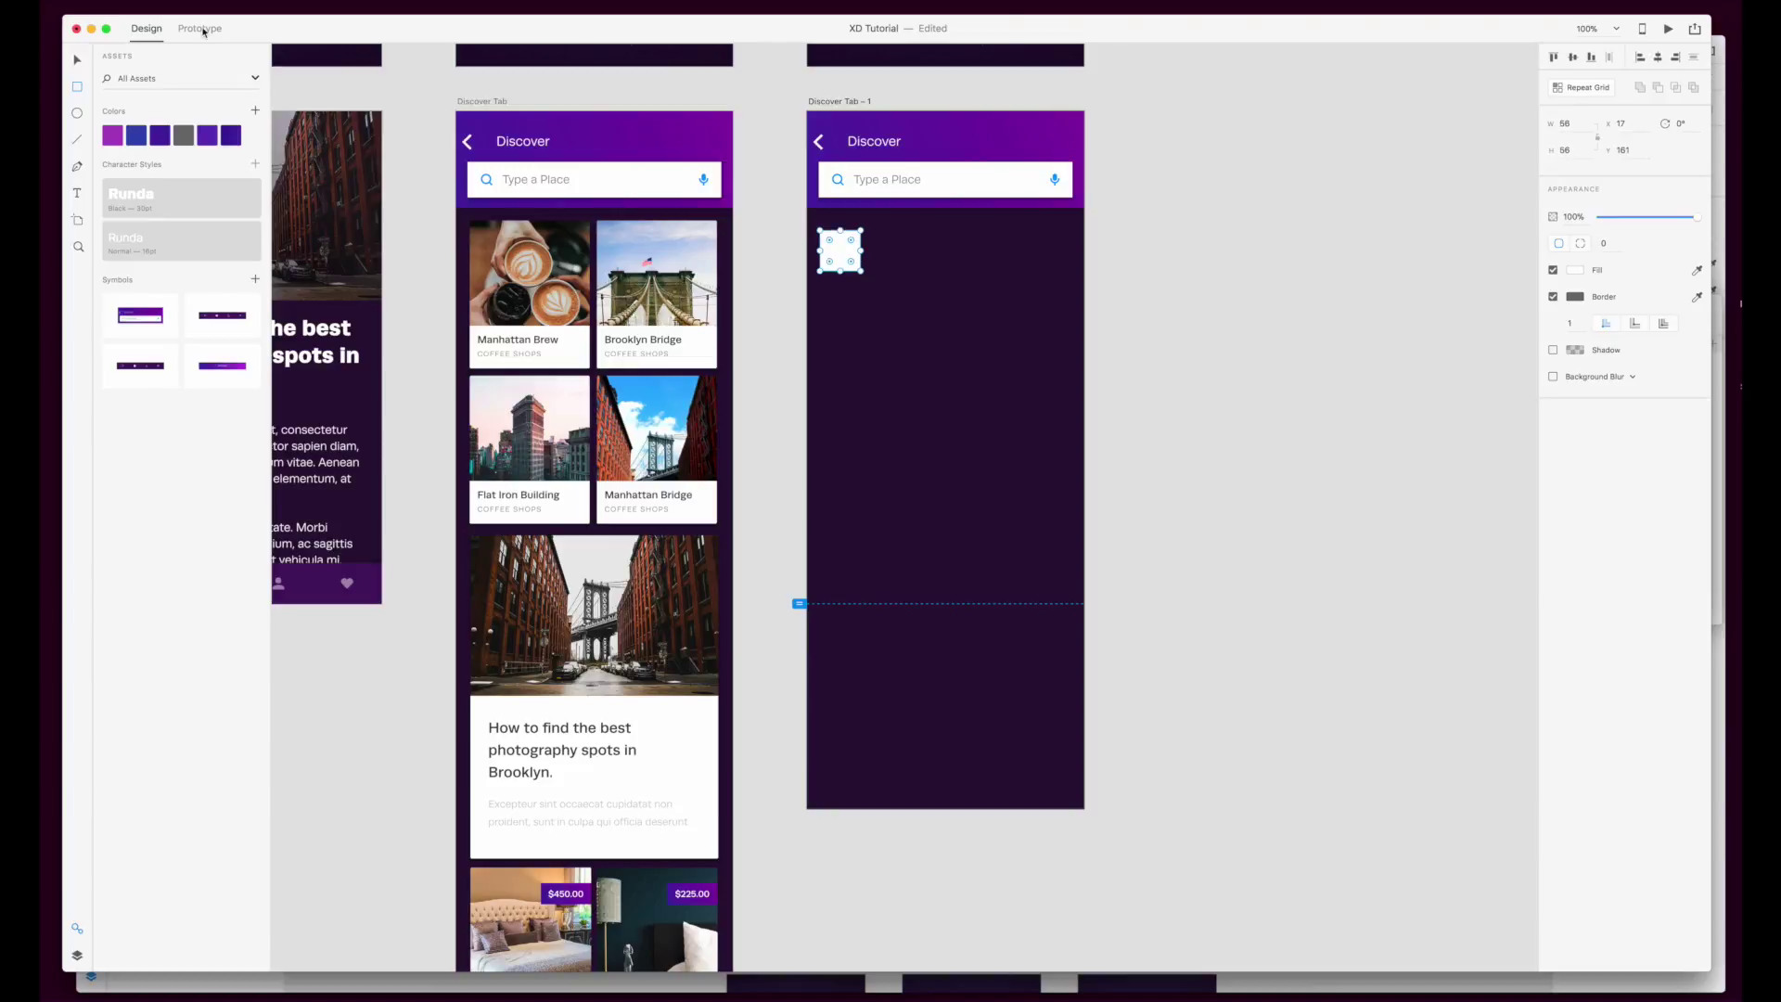
# Step: Make the square a repeat grid of five squares across with adjusted column gaps
pyautogui.click(78, 59)
pyautogui.click(1581, 88)
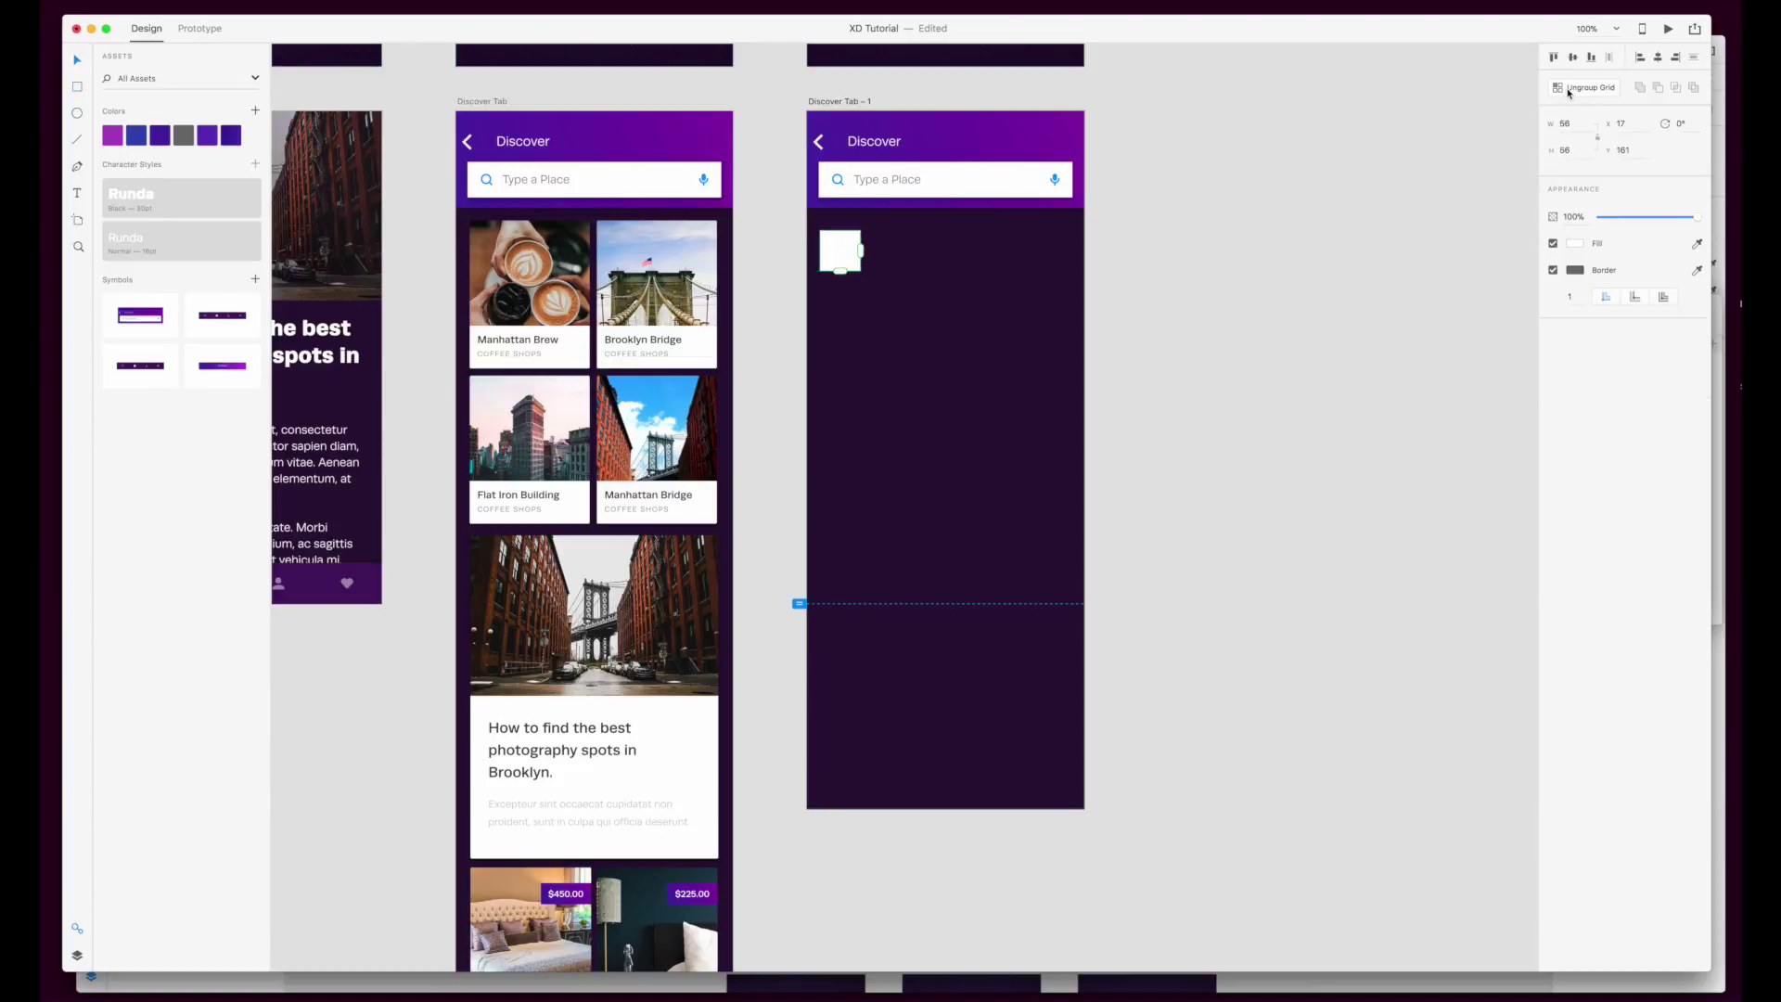
pyautogui.moveTo(862, 250); pyautogui.dragTo(1066, 251)
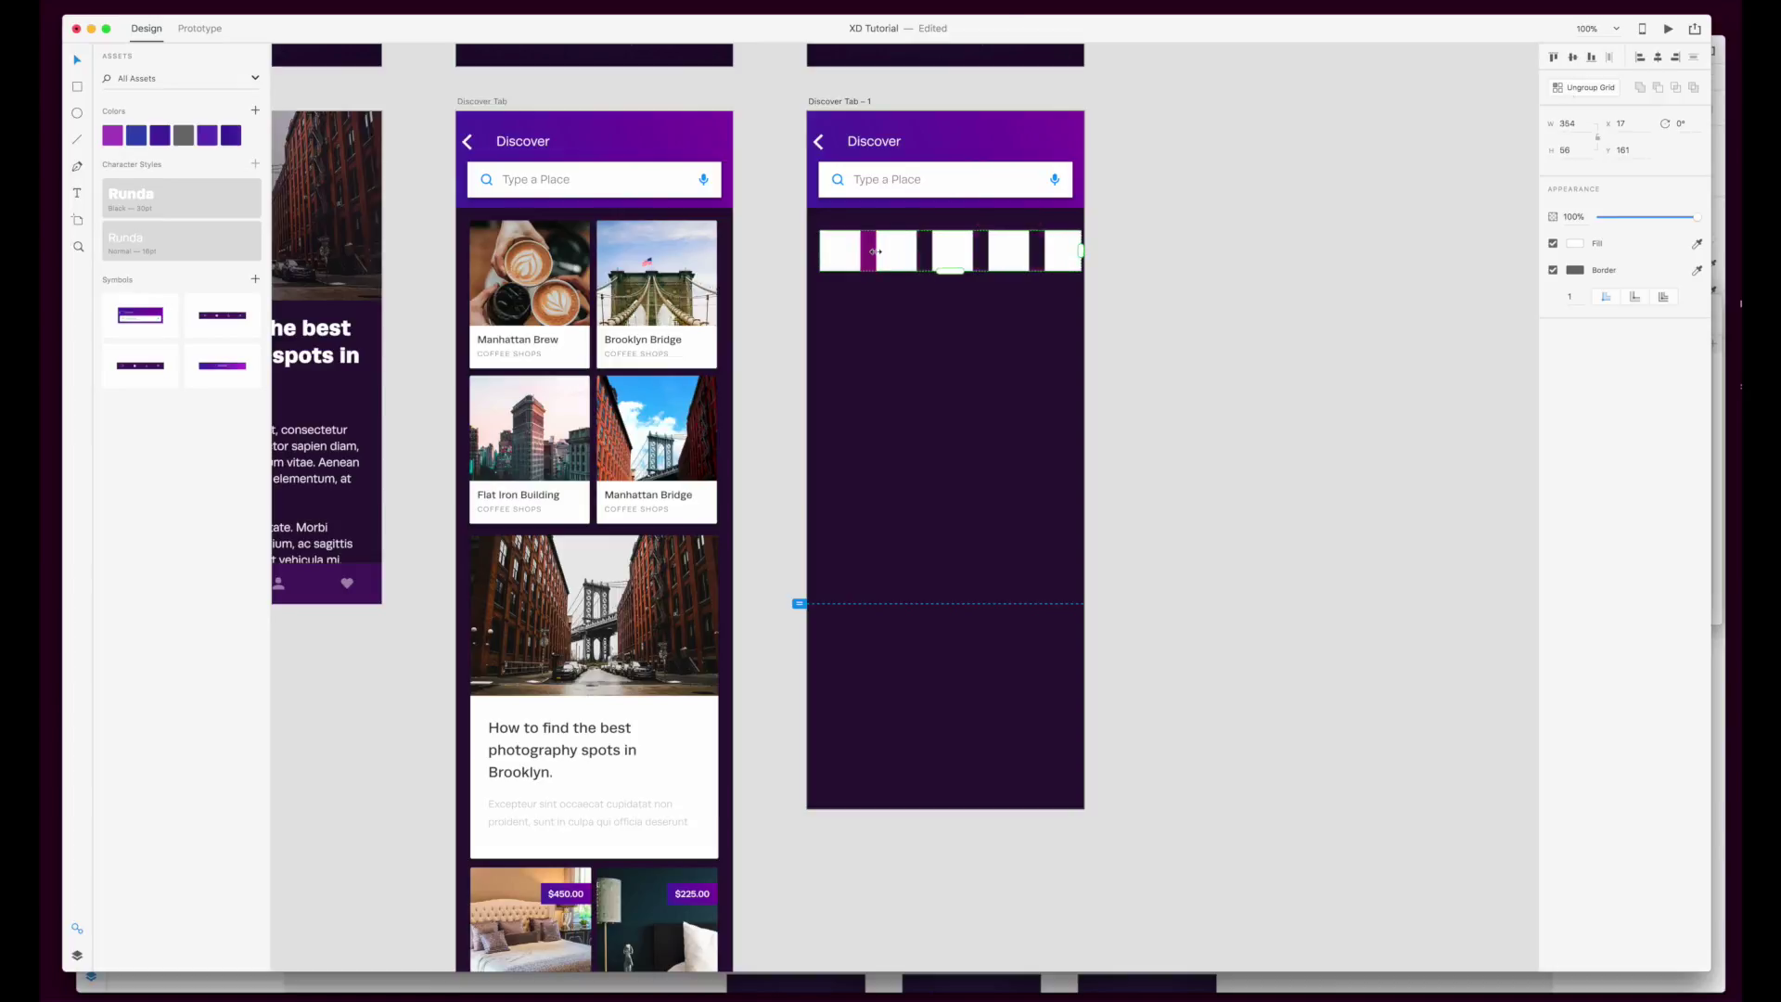
pyautogui.moveTo(870, 252)
pyautogui.moveTo(870, 253); pyautogui.dragTo(869, 252)
pyautogui.moveTo(1049, 250); pyautogui.dragTo(1058, 251)
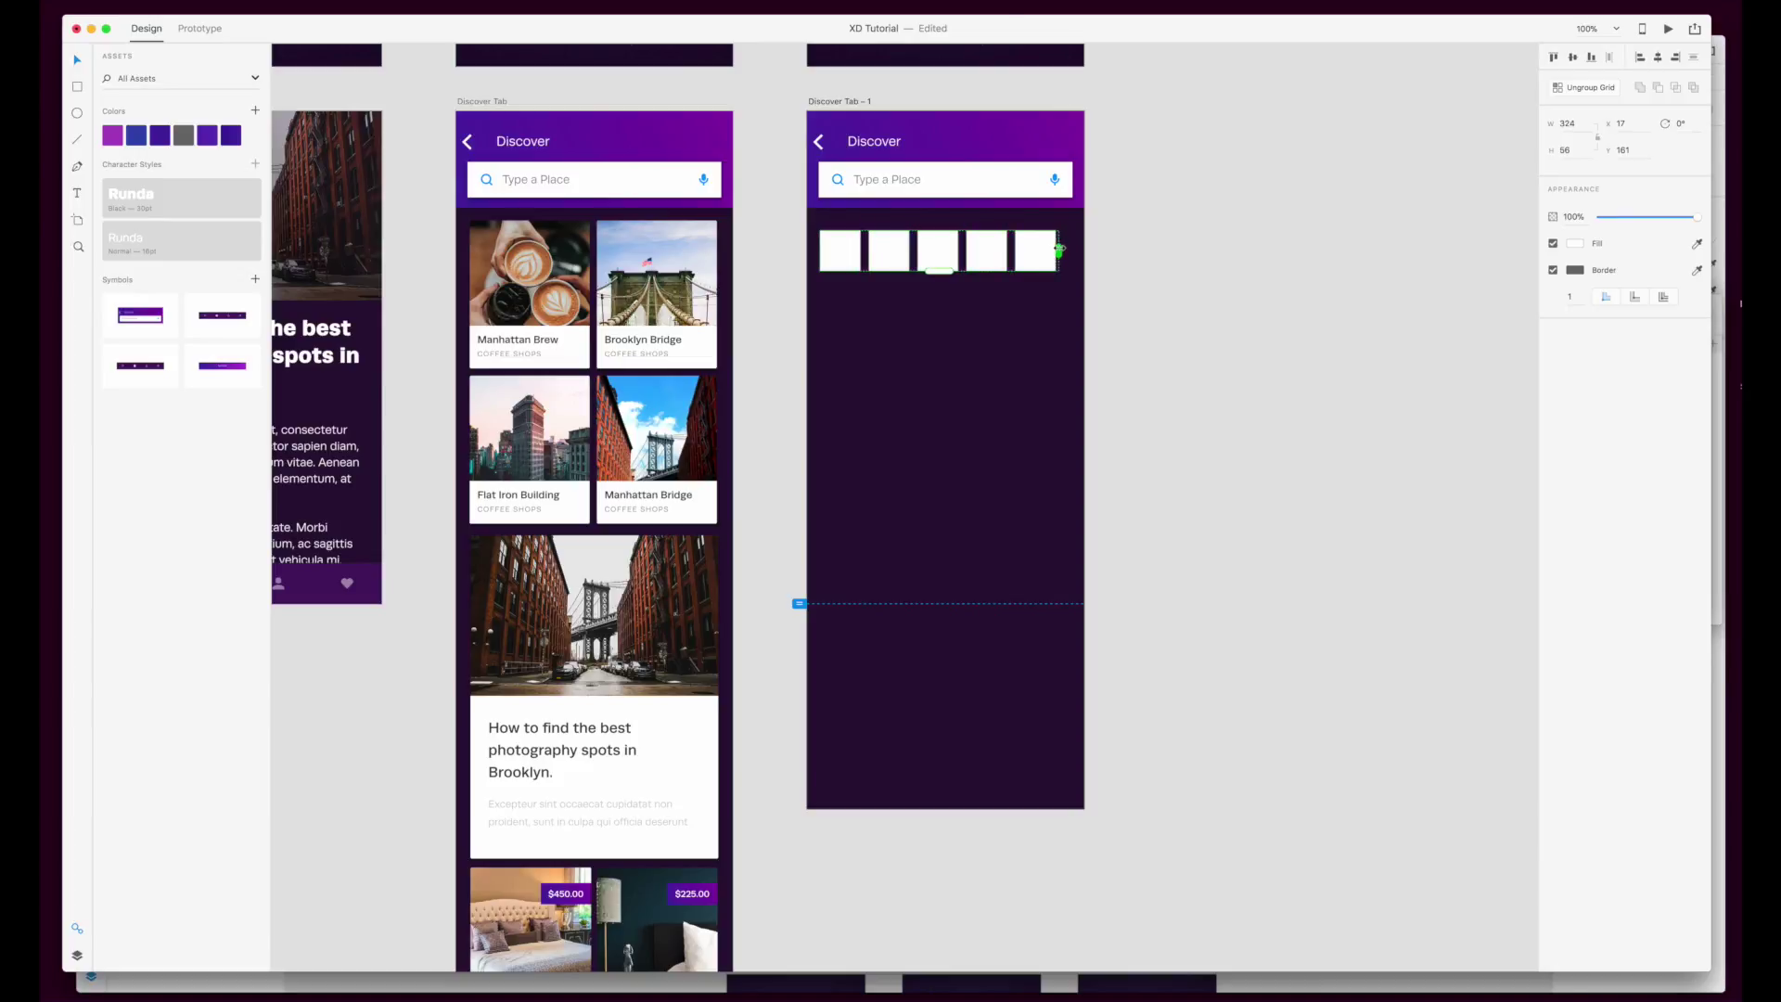
# Step: Extend the grid to four rows and centre it horizontally on the artboard
pyautogui.moveTo(939, 270); pyautogui.dragTo(914, 370)
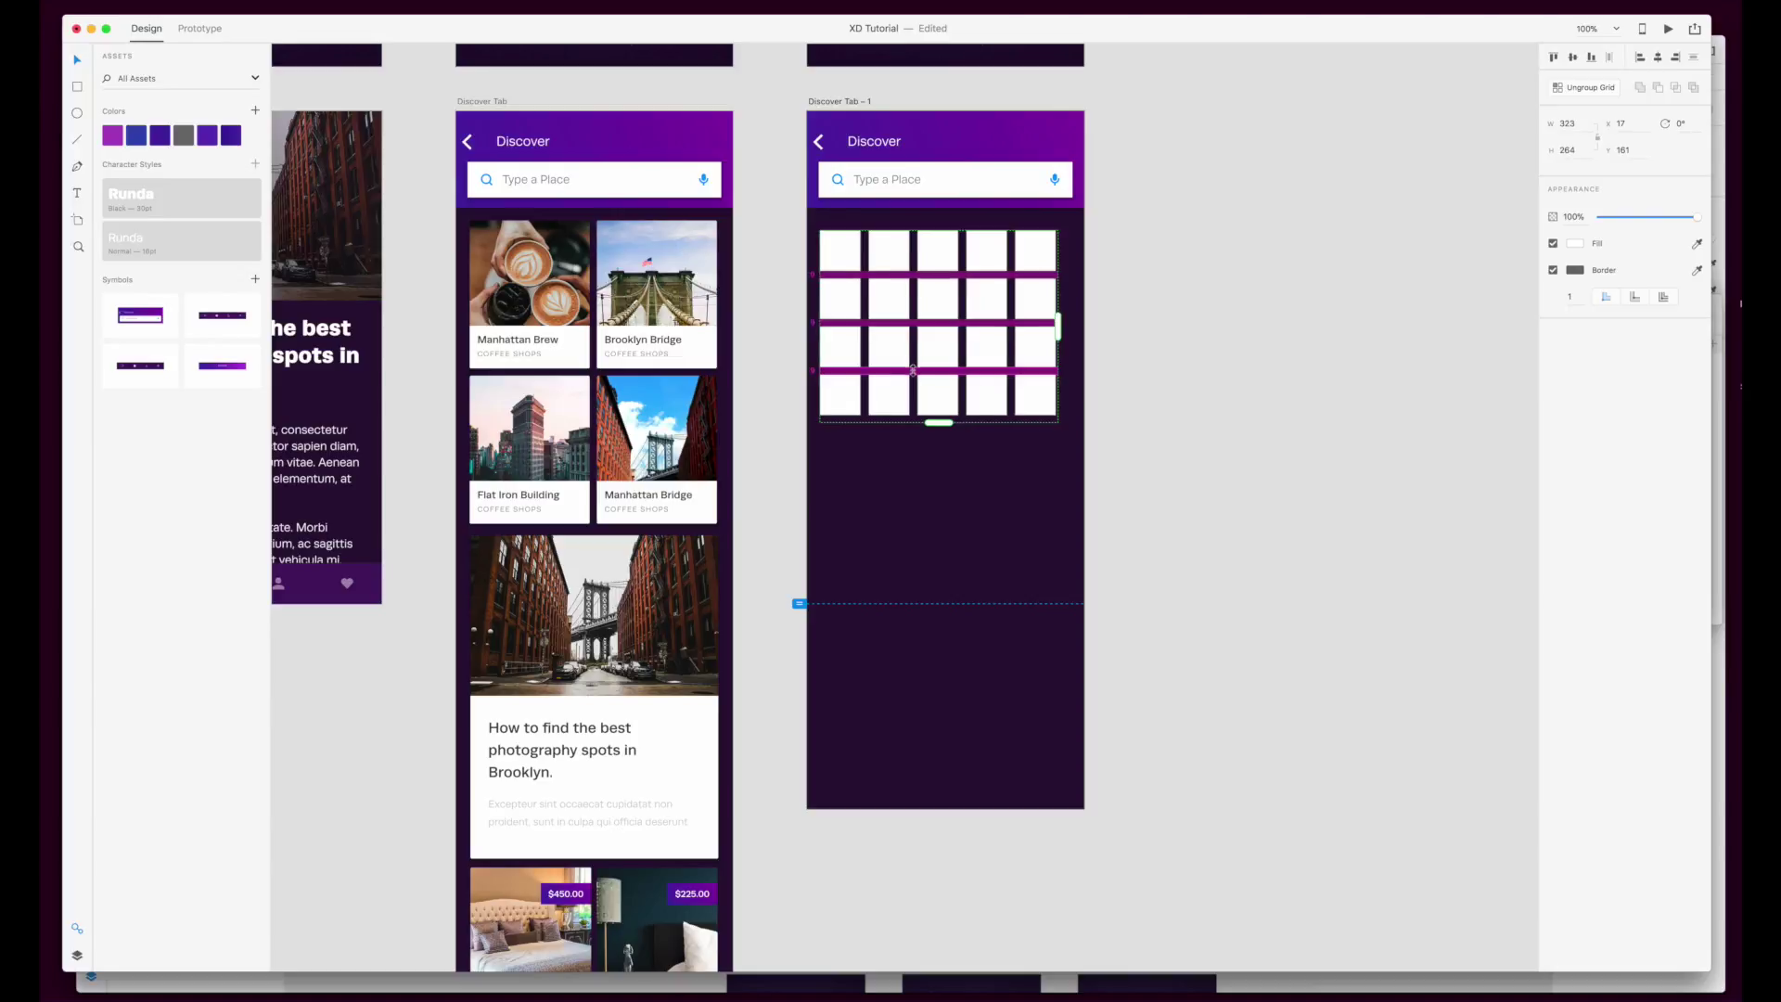
pyautogui.click(1085, 278)
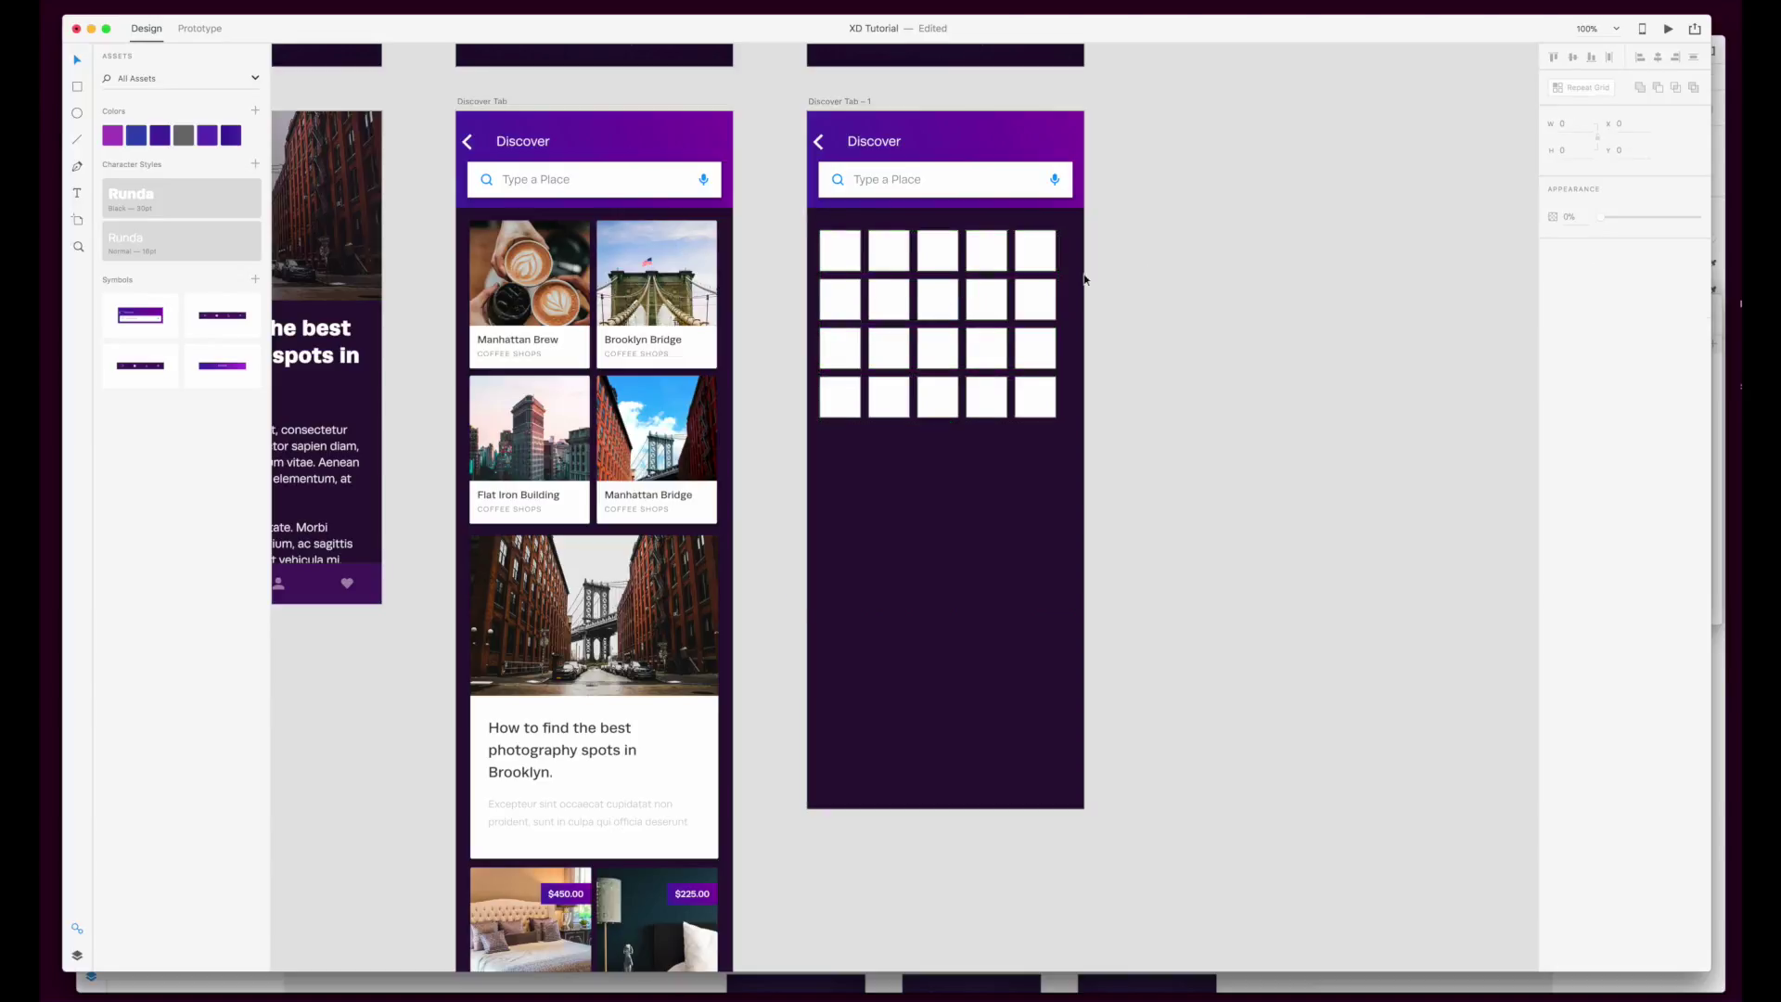
pyautogui.click(1034, 299)
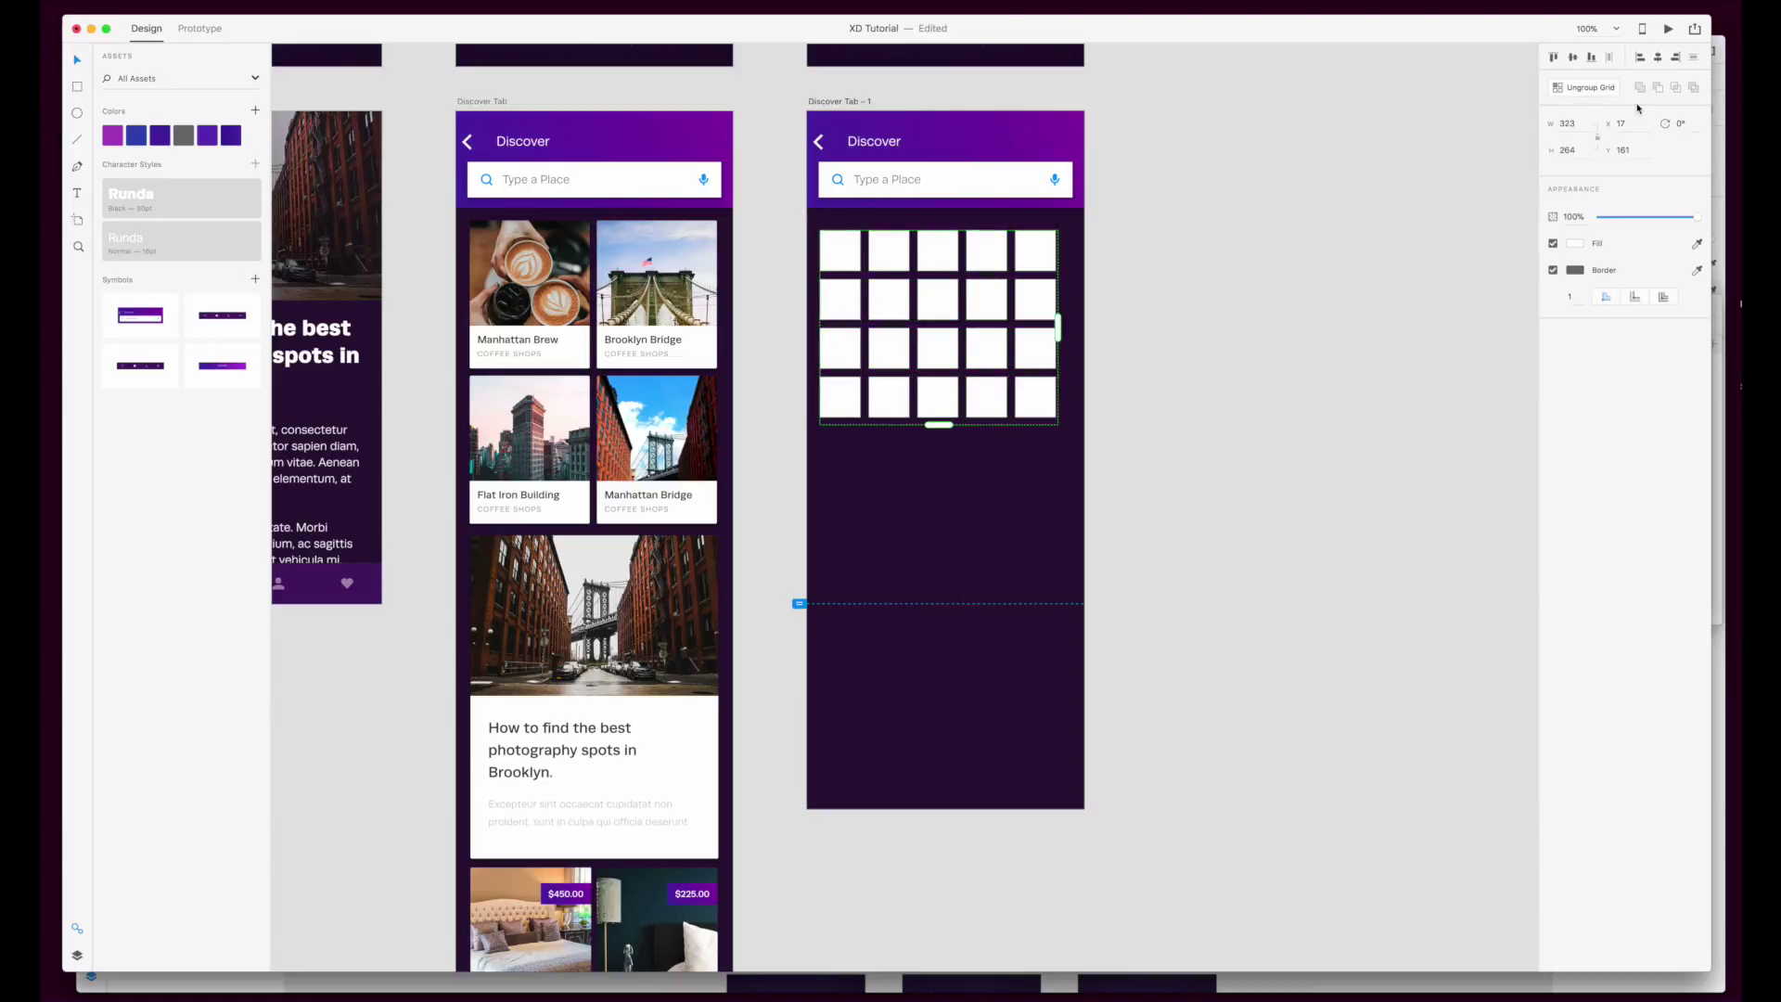
pyautogui.click(1658, 58)
pyautogui.click(1365, 207)
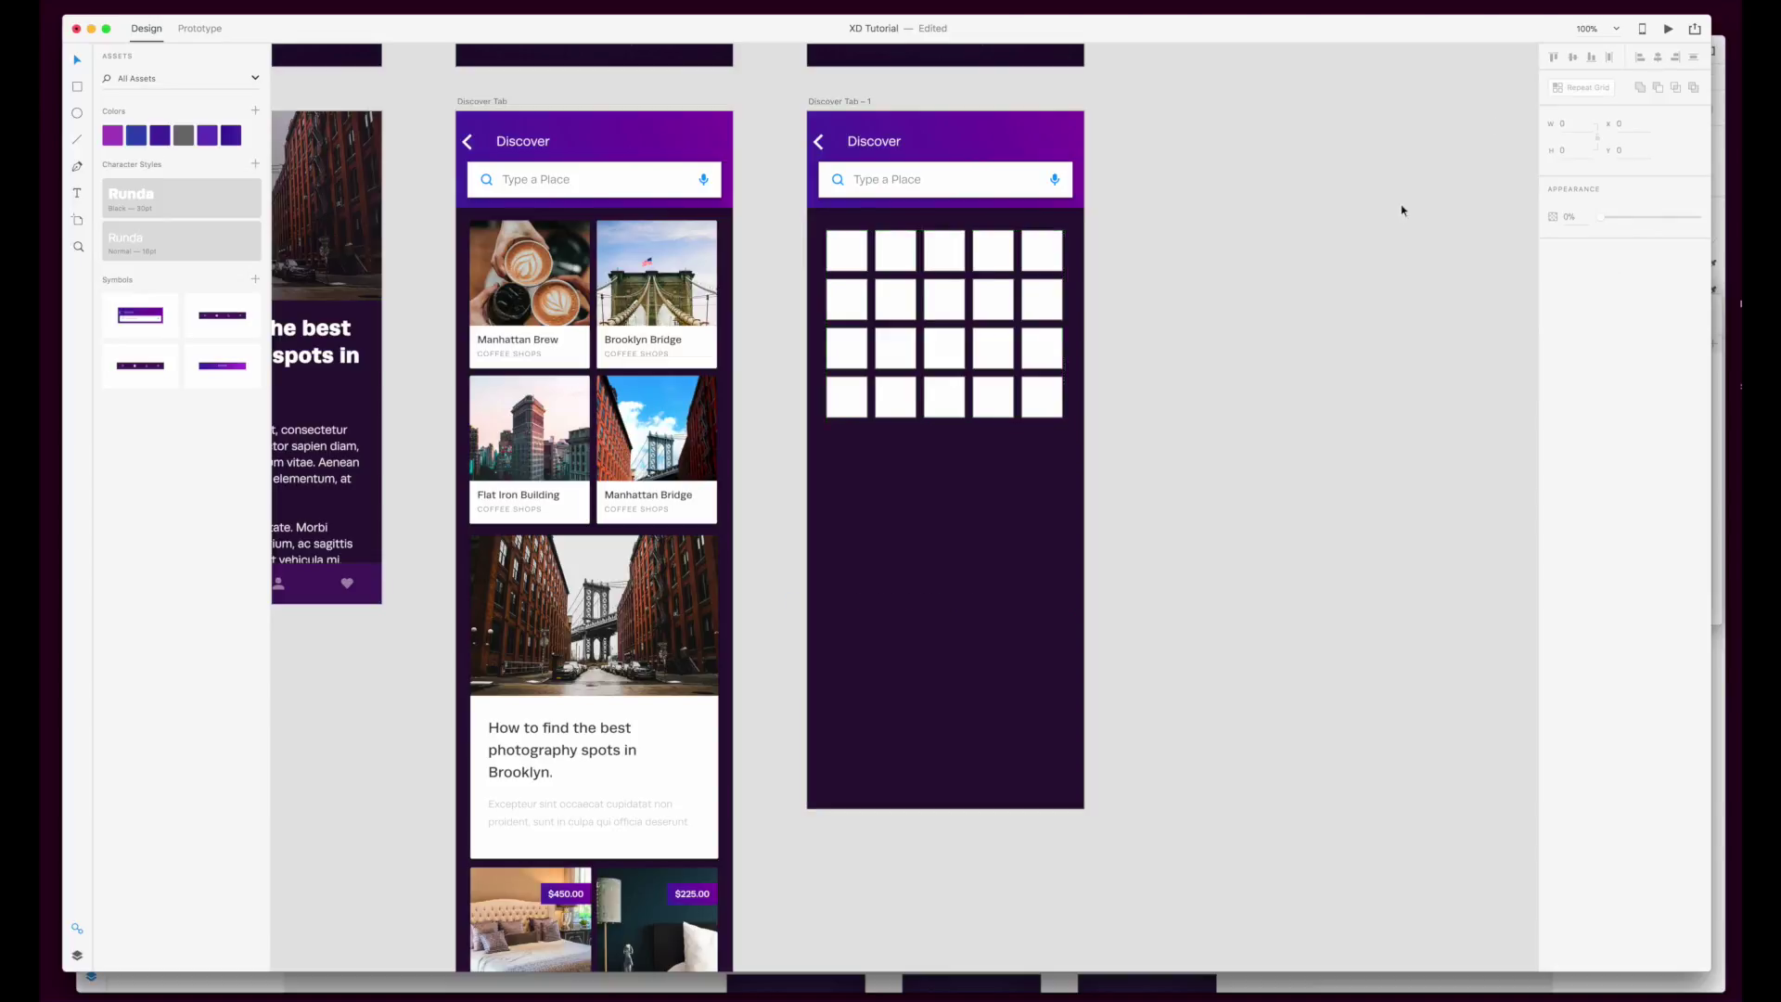
pyautogui.press('super+Tab')
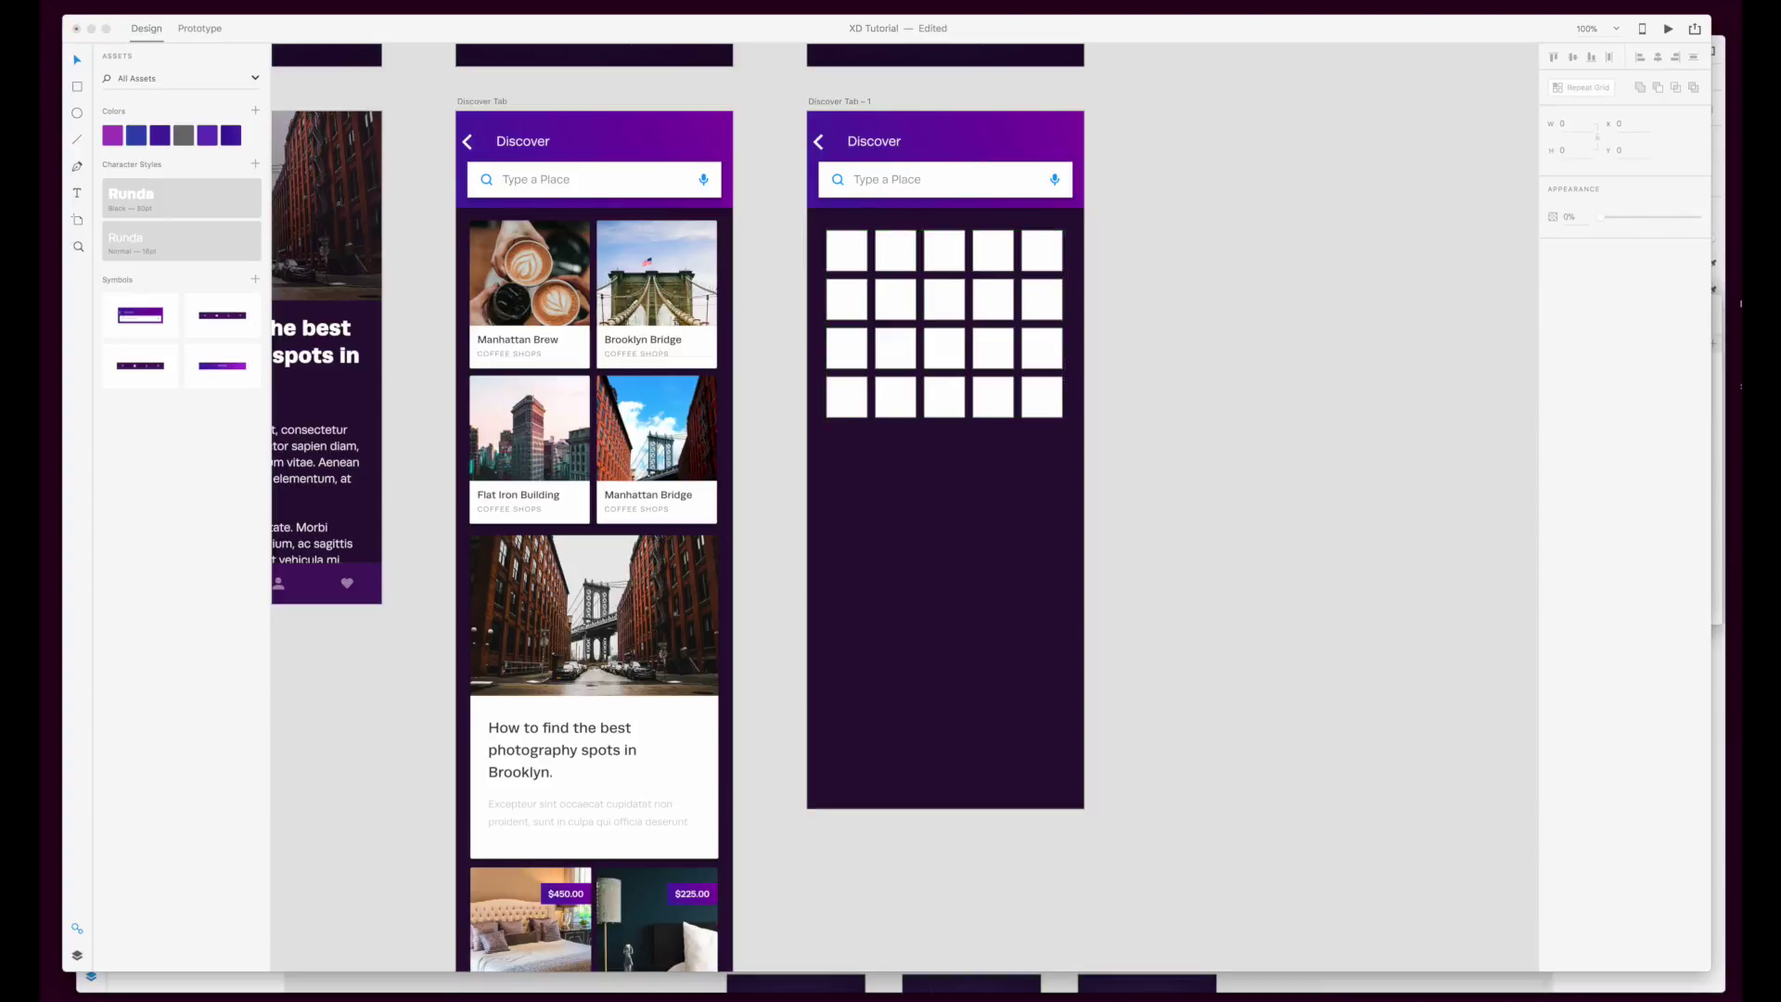
# Step: Open the Optimised folder, select the first row of photos and add several more
pyautogui.doubleClick(1505, 380)
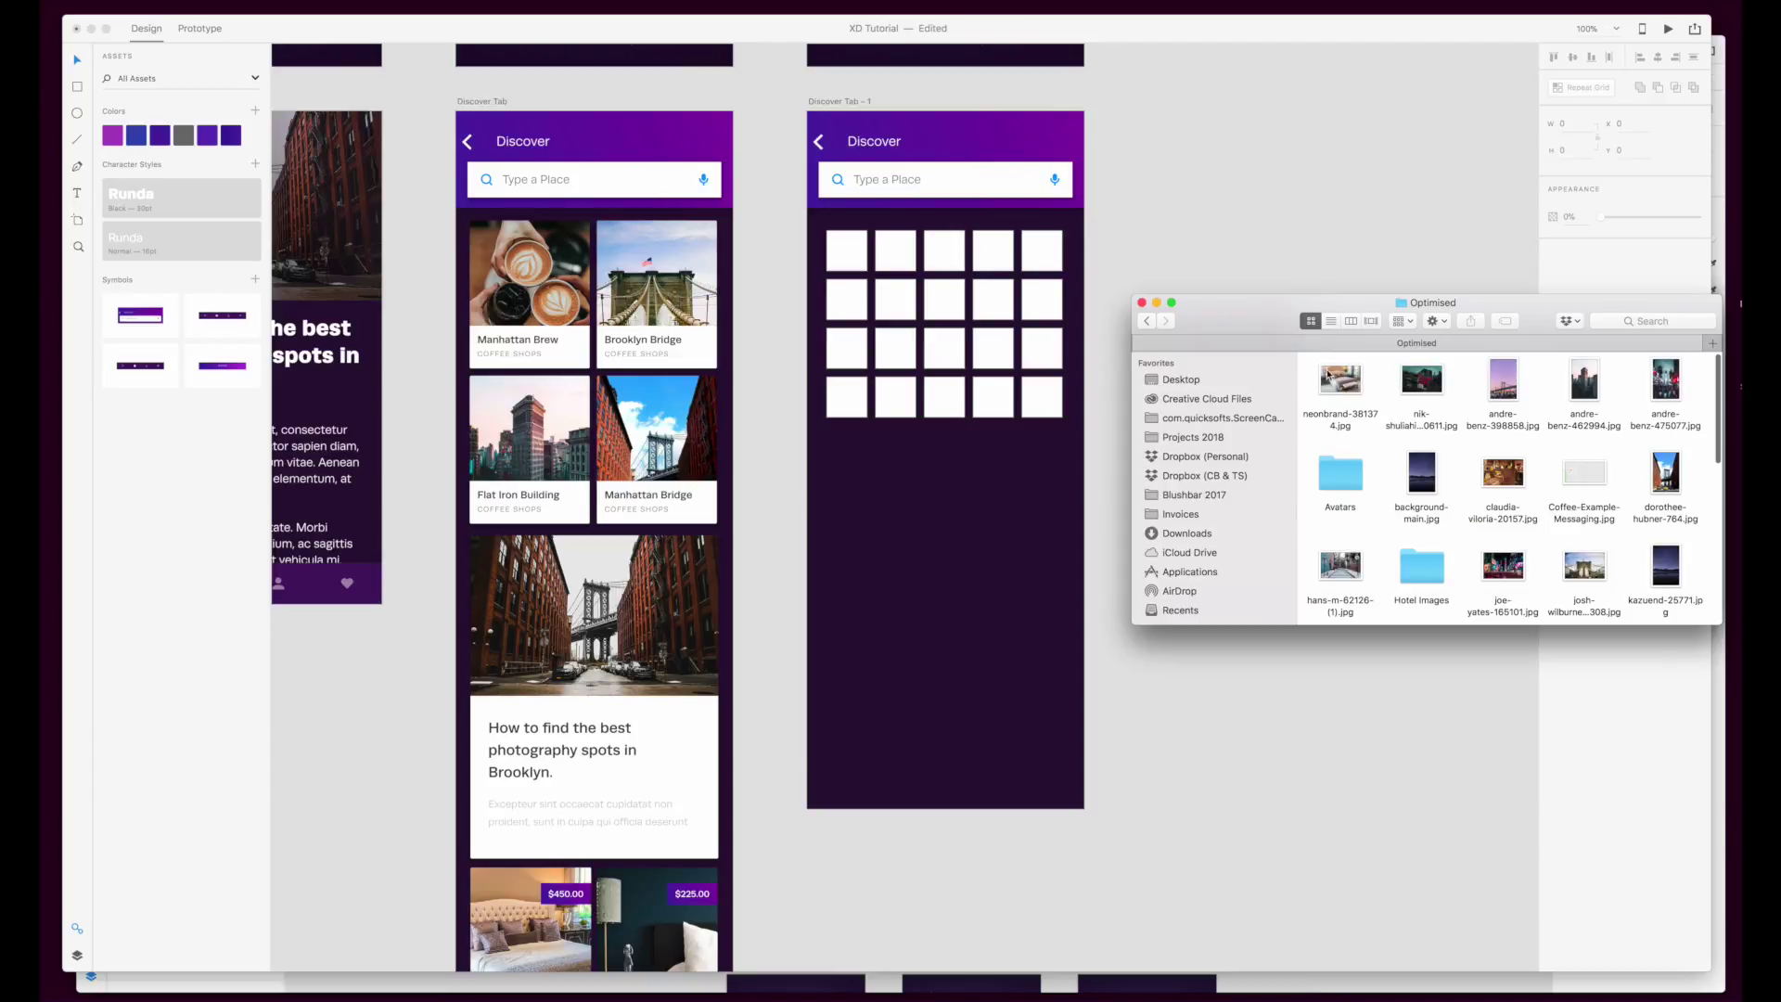
pyautogui.moveTo(1317, 371); pyautogui.dragTo(1660, 405)
pyautogui.keyDown('super'); pyautogui.click(1426, 471); pyautogui.keyUp('super')
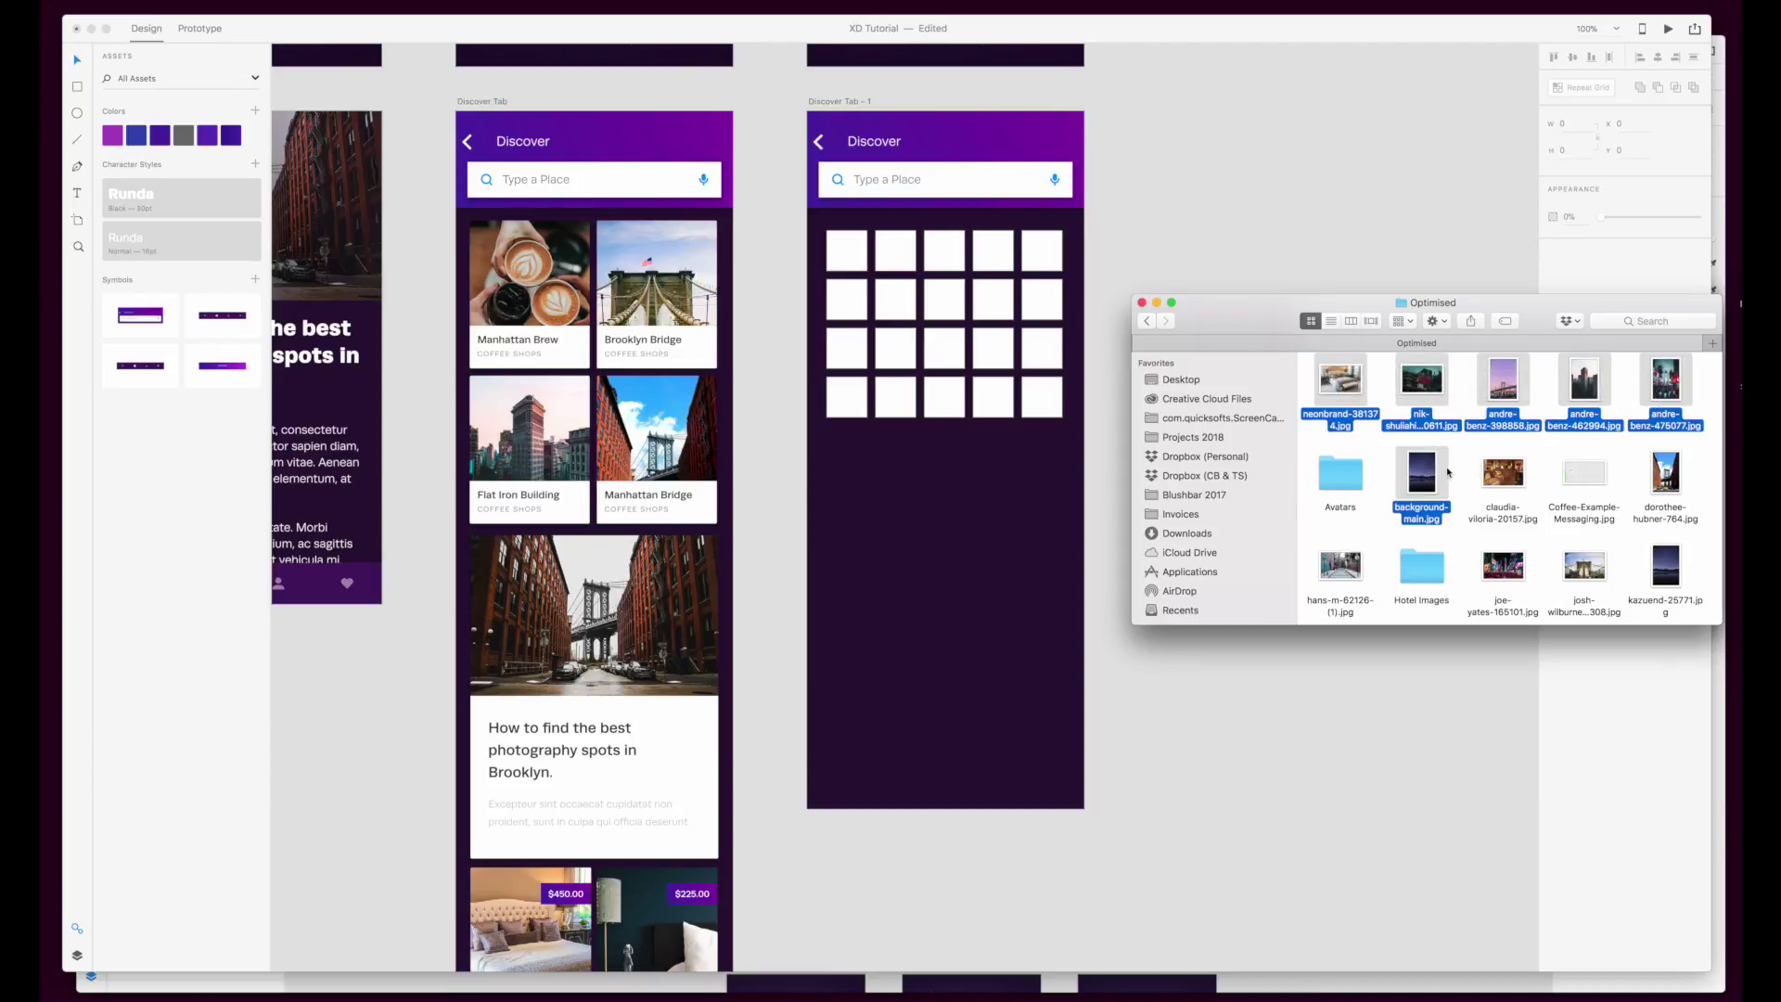
pyautogui.keyDown('super'); pyautogui.click(1433, 473); pyautogui.keyUp('super')
pyautogui.keyDown('super'); pyautogui.click(1517, 481); pyautogui.keyUp('super')
pyautogui.keyDown('super'); pyautogui.click(1669, 482); pyautogui.keyUp('super')
pyautogui.keyDown('super'); pyautogui.click(1490, 578); pyautogui.keyUp('super')
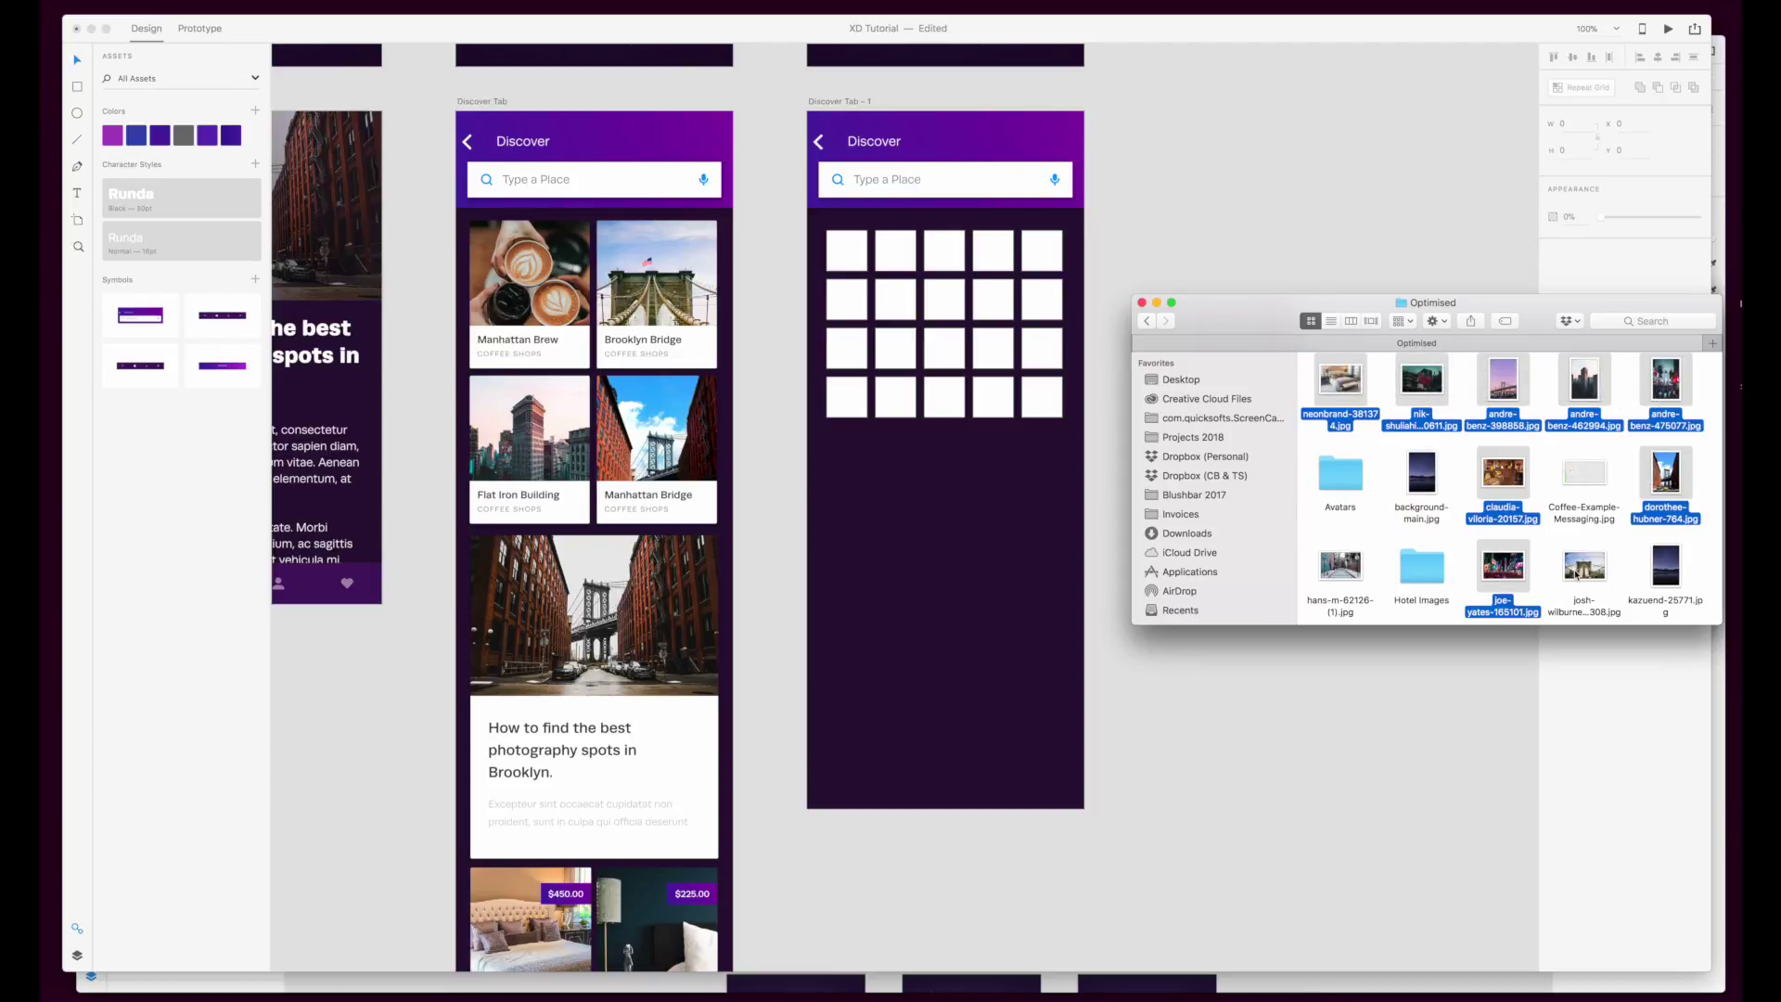
pyautogui.keyDown('super'); pyautogui.click(1584, 565); pyautogui.keyUp('super')
pyautogui.keyDown('super'); pyautogui.click(1340, 566); pyautogui.keyUp('super')
# Step: Add further photos until nineteen are selected and drag them onto the repeat grid
pyautogui.scroll(-5, 1421, 460)
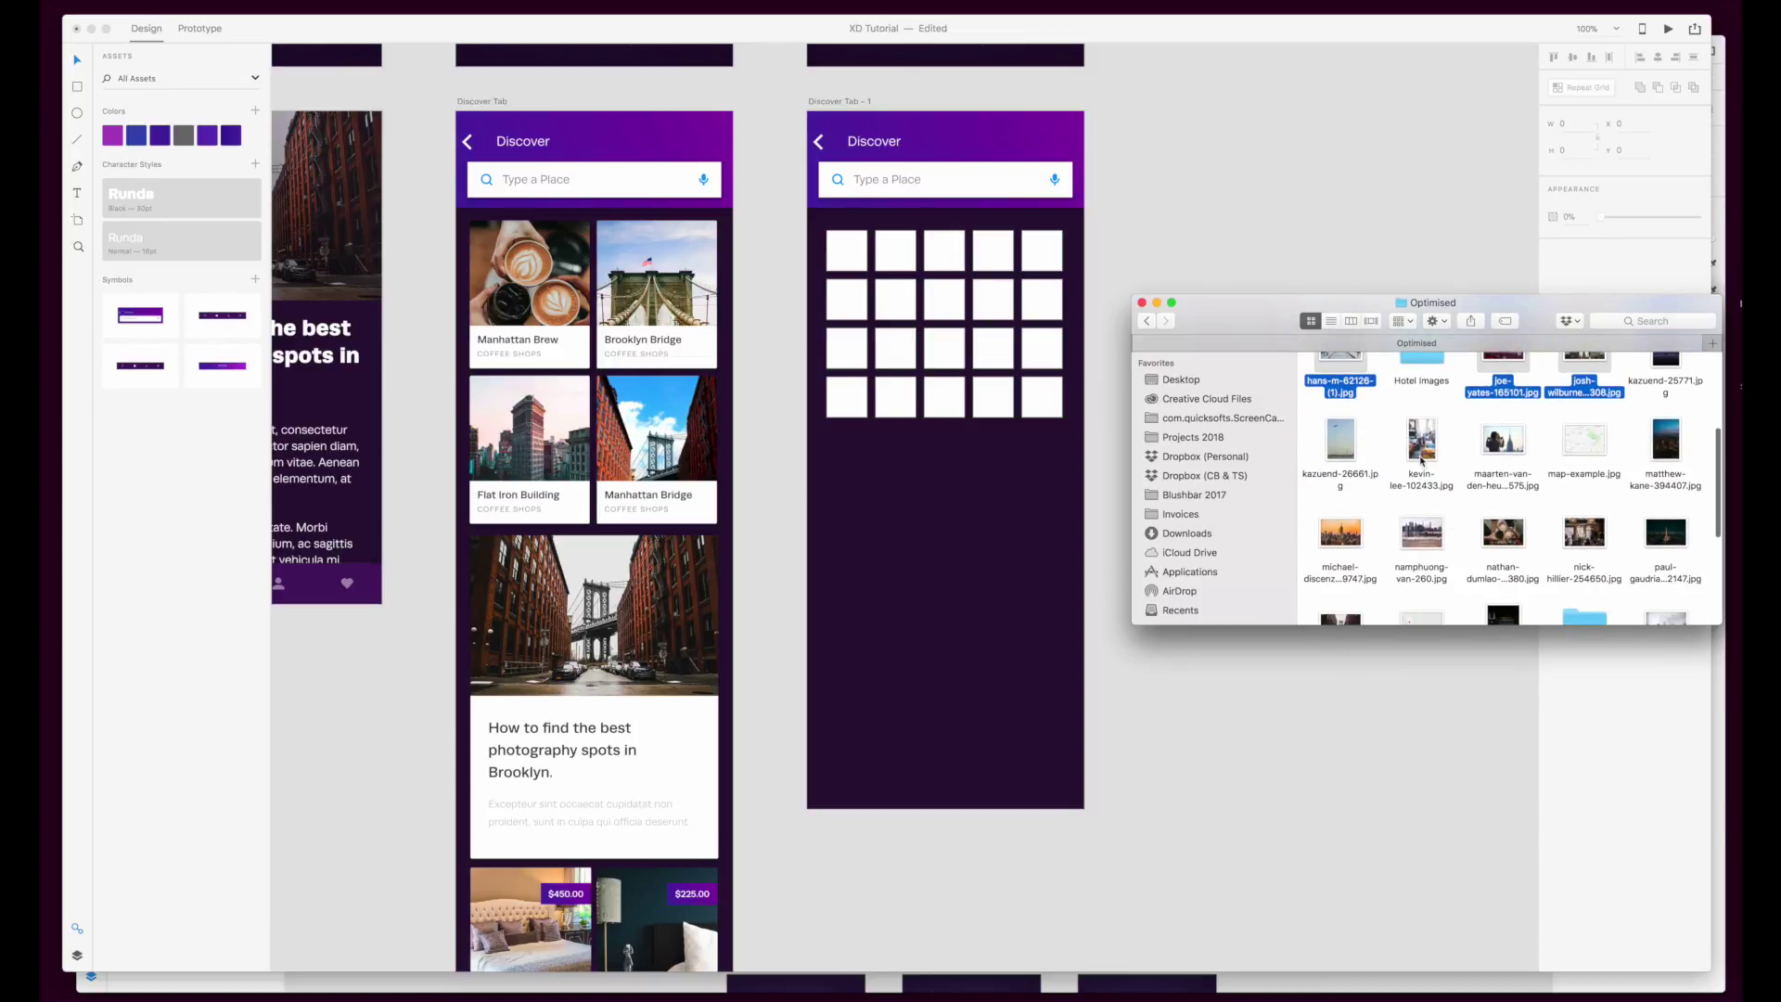
pyautogui.keyDown('super'); pyautogui.click(1421, 450); pyautogui.keyUp('super')
pyautogui.keyDown('super'); pyautogui.click(1341, 446); pyautogui.keyUp('super')
pyautogui.keyDown('super'); pyautogui.click(1340, 536); pyautogui.keyUp('super')
pyautogui.keyDown('super'); pyautogui.click(1432, 533); pyautogui.keyUp('super')
pyautogui.keyDown('super'); pyautogui.click(1510, 531); pyautogui.keyUp('super')
pyautogui.keyDown('super'); pyautogui.click(1574, 538); pyautogui.keyUp('super')
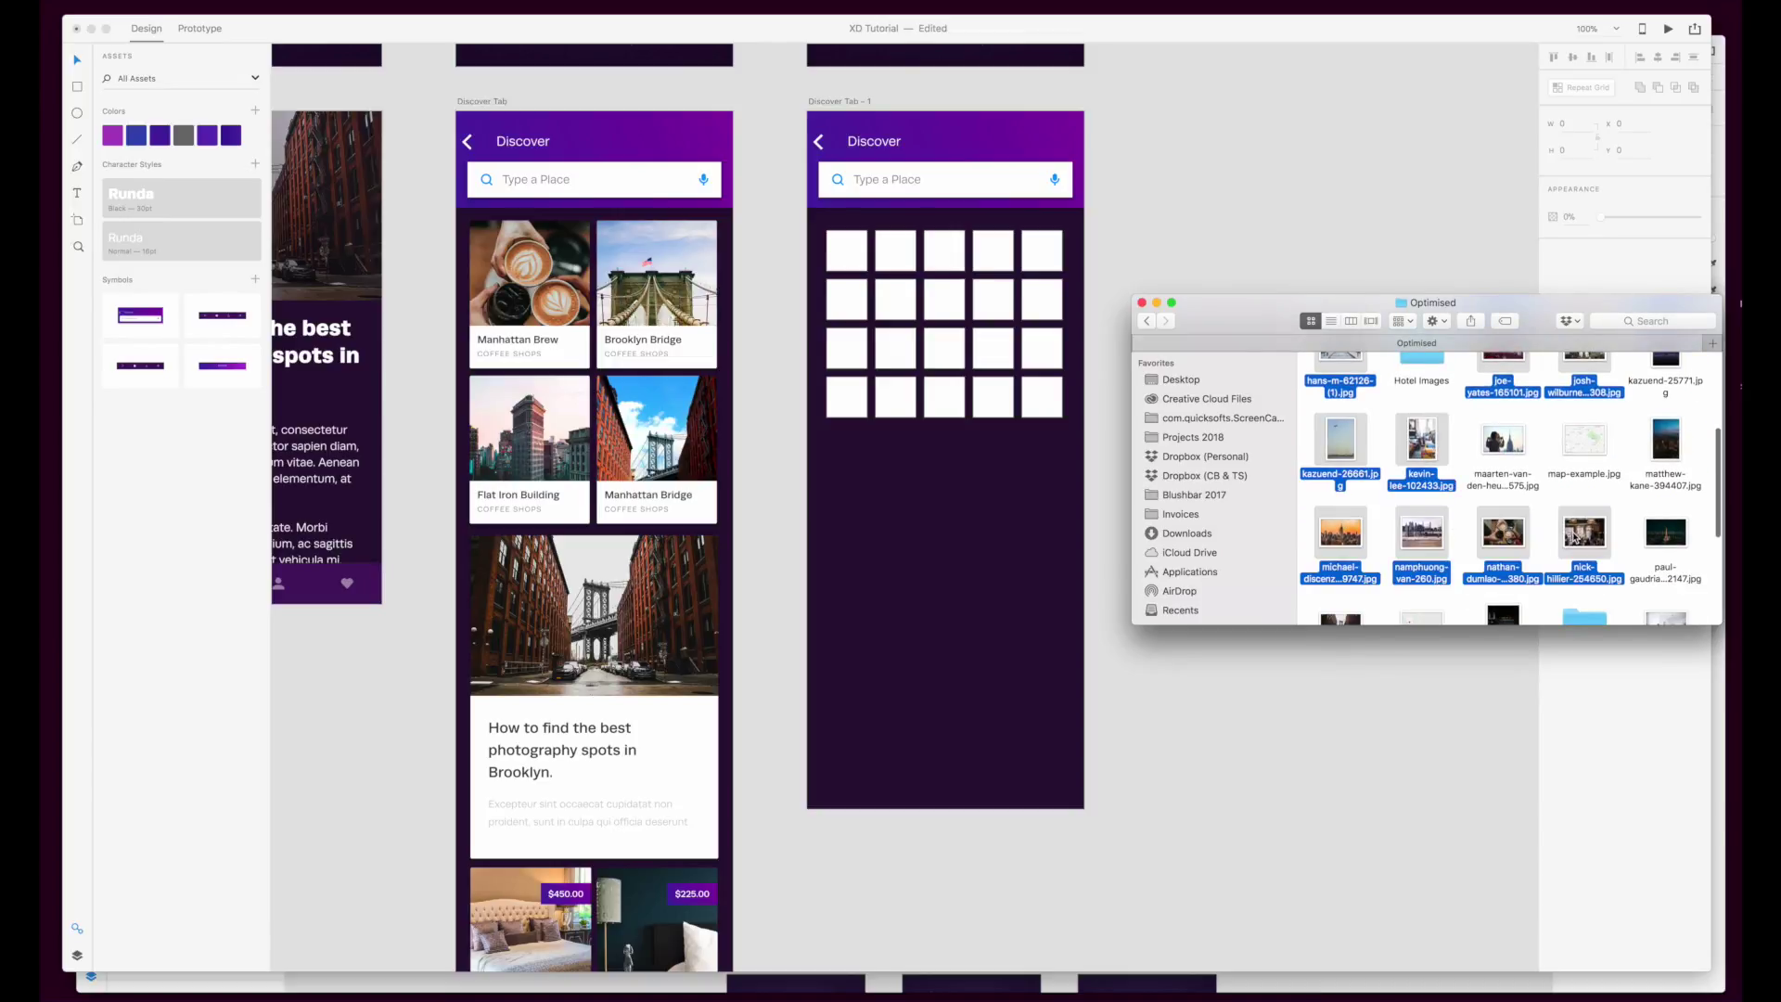
pyautogui.keyDown('super'); pyautogui.click(1657, 534); pyautogui.keyUp('super')
pyautogui.keyDown('super'); pyautogui.click(1670, 464); pyautogui.keyUp('super')
pyautogui.scroll(-1, 1648, 471)
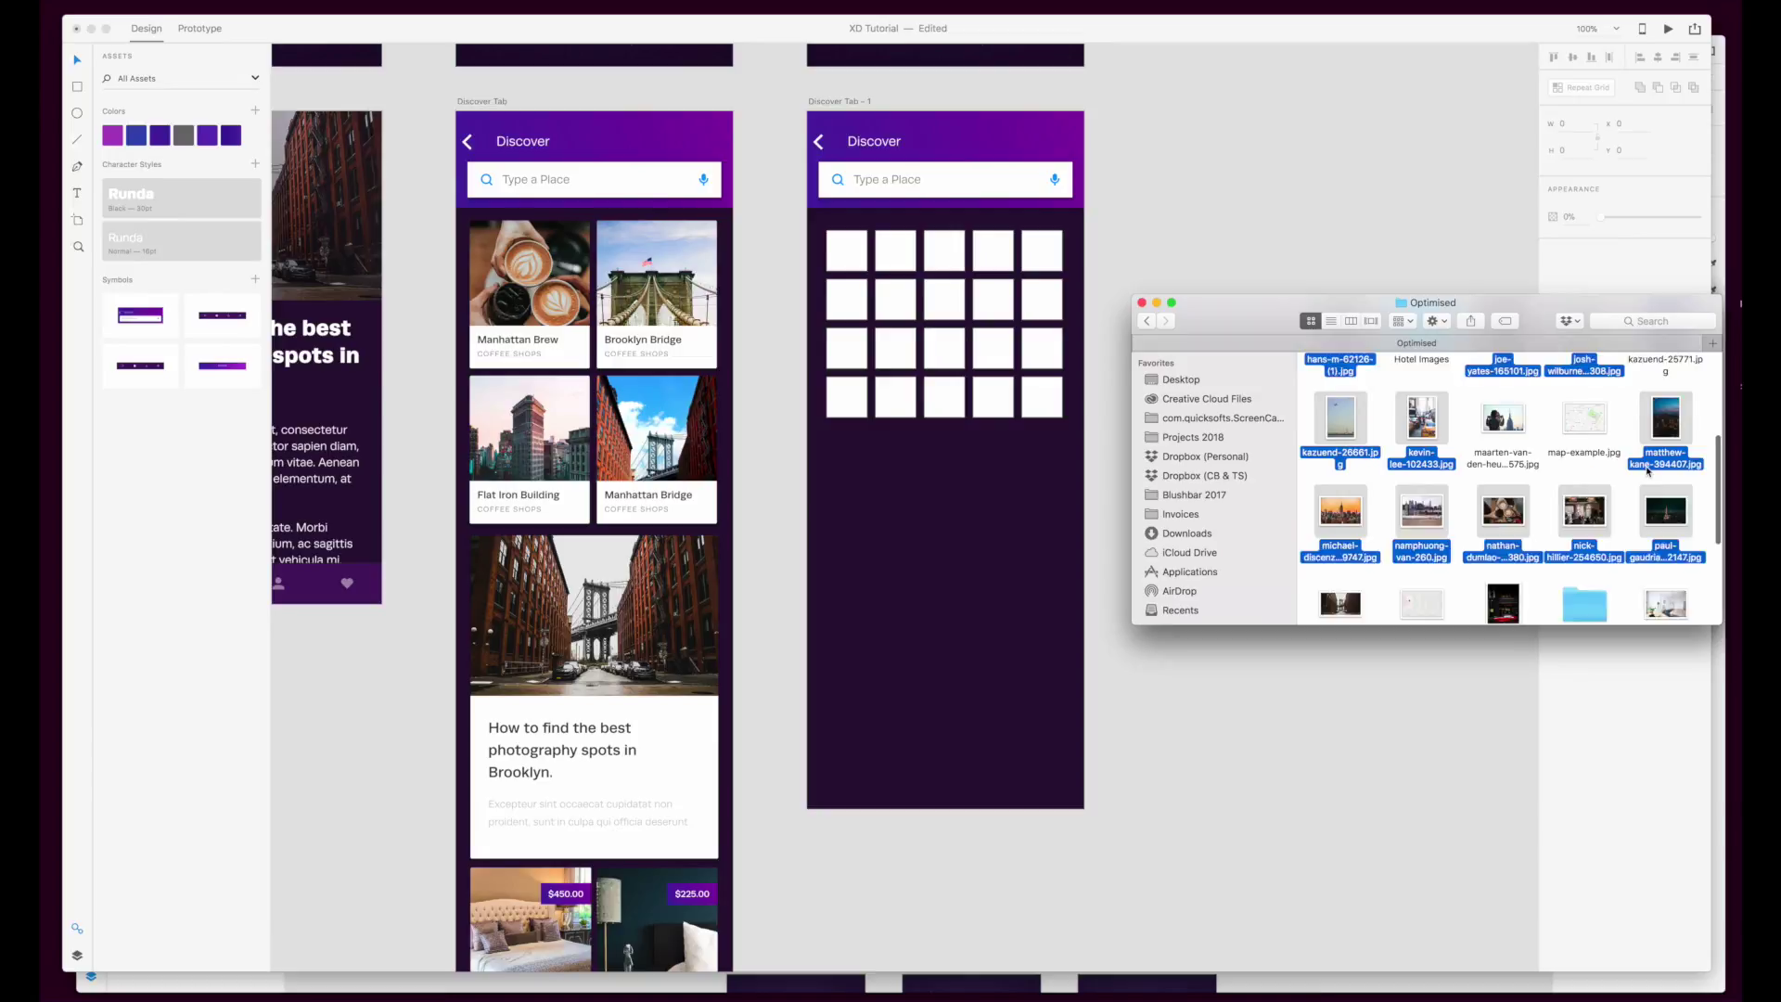
pyautogui.scroll(-2, 1648, 471)
pyautogui.keyDown('super'); pyautogui.click(1342, 557); pyautogui.keyUp('super')
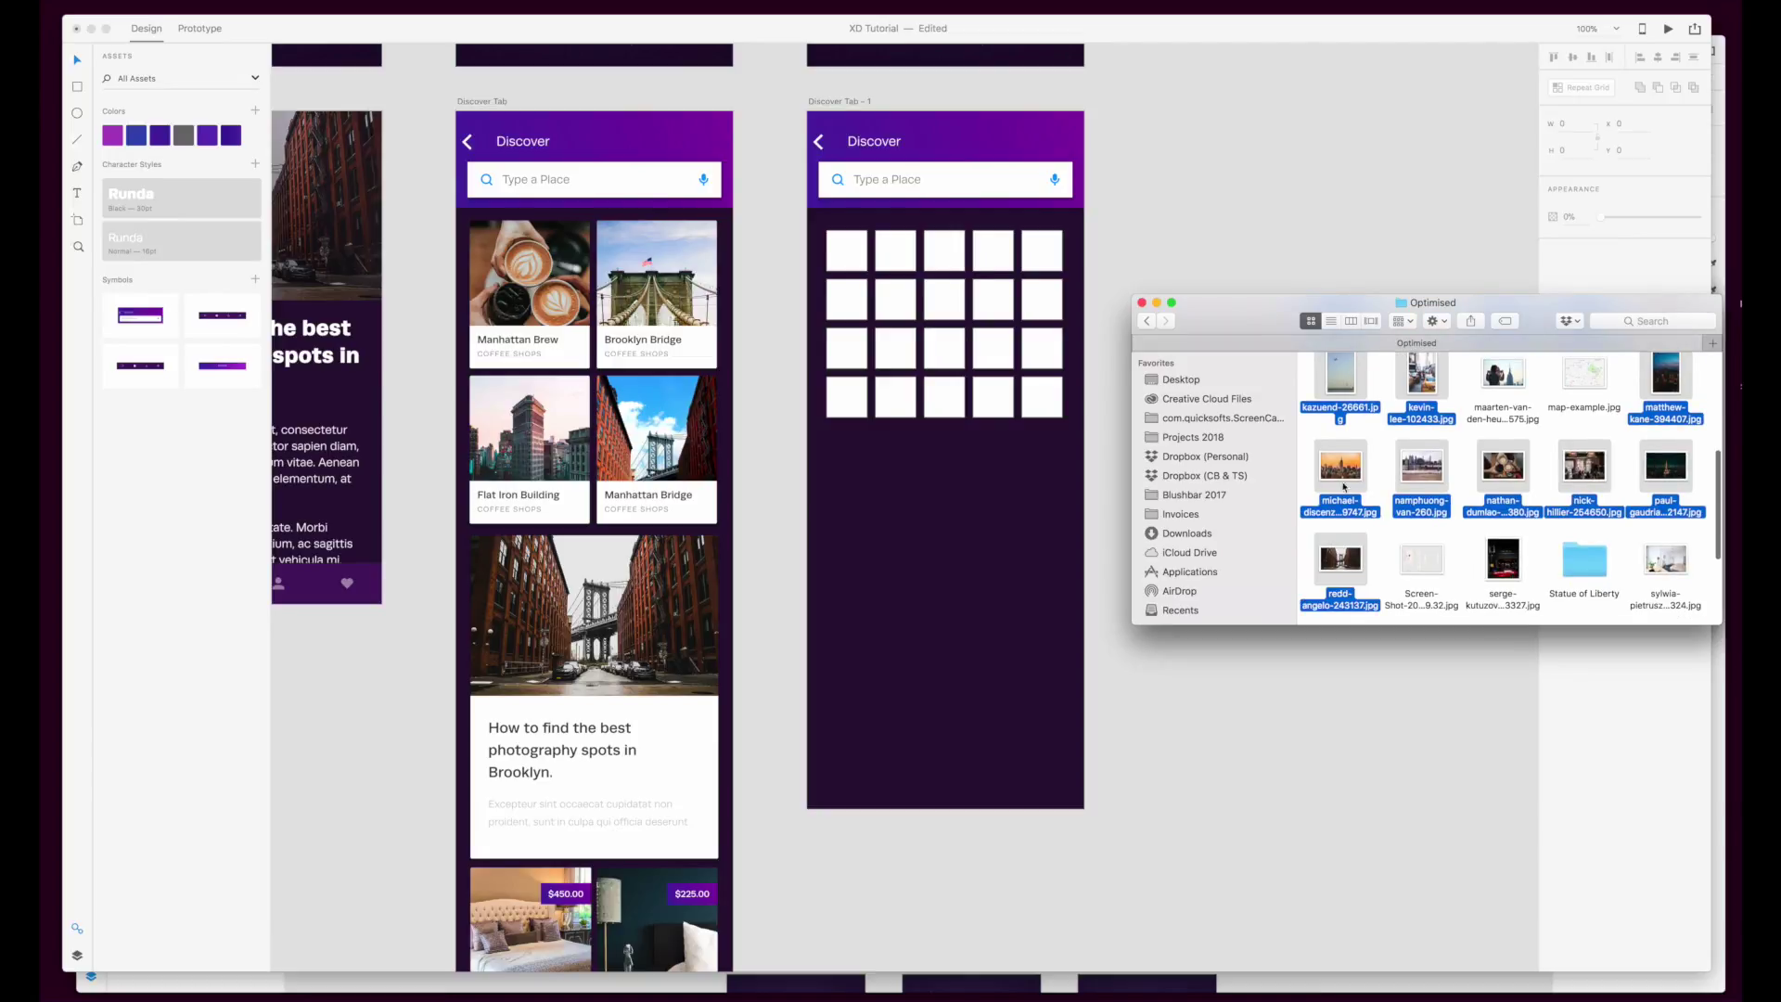
pyautogui.moveTo(1344, 485); pyautogui.dragTo(937, 308)
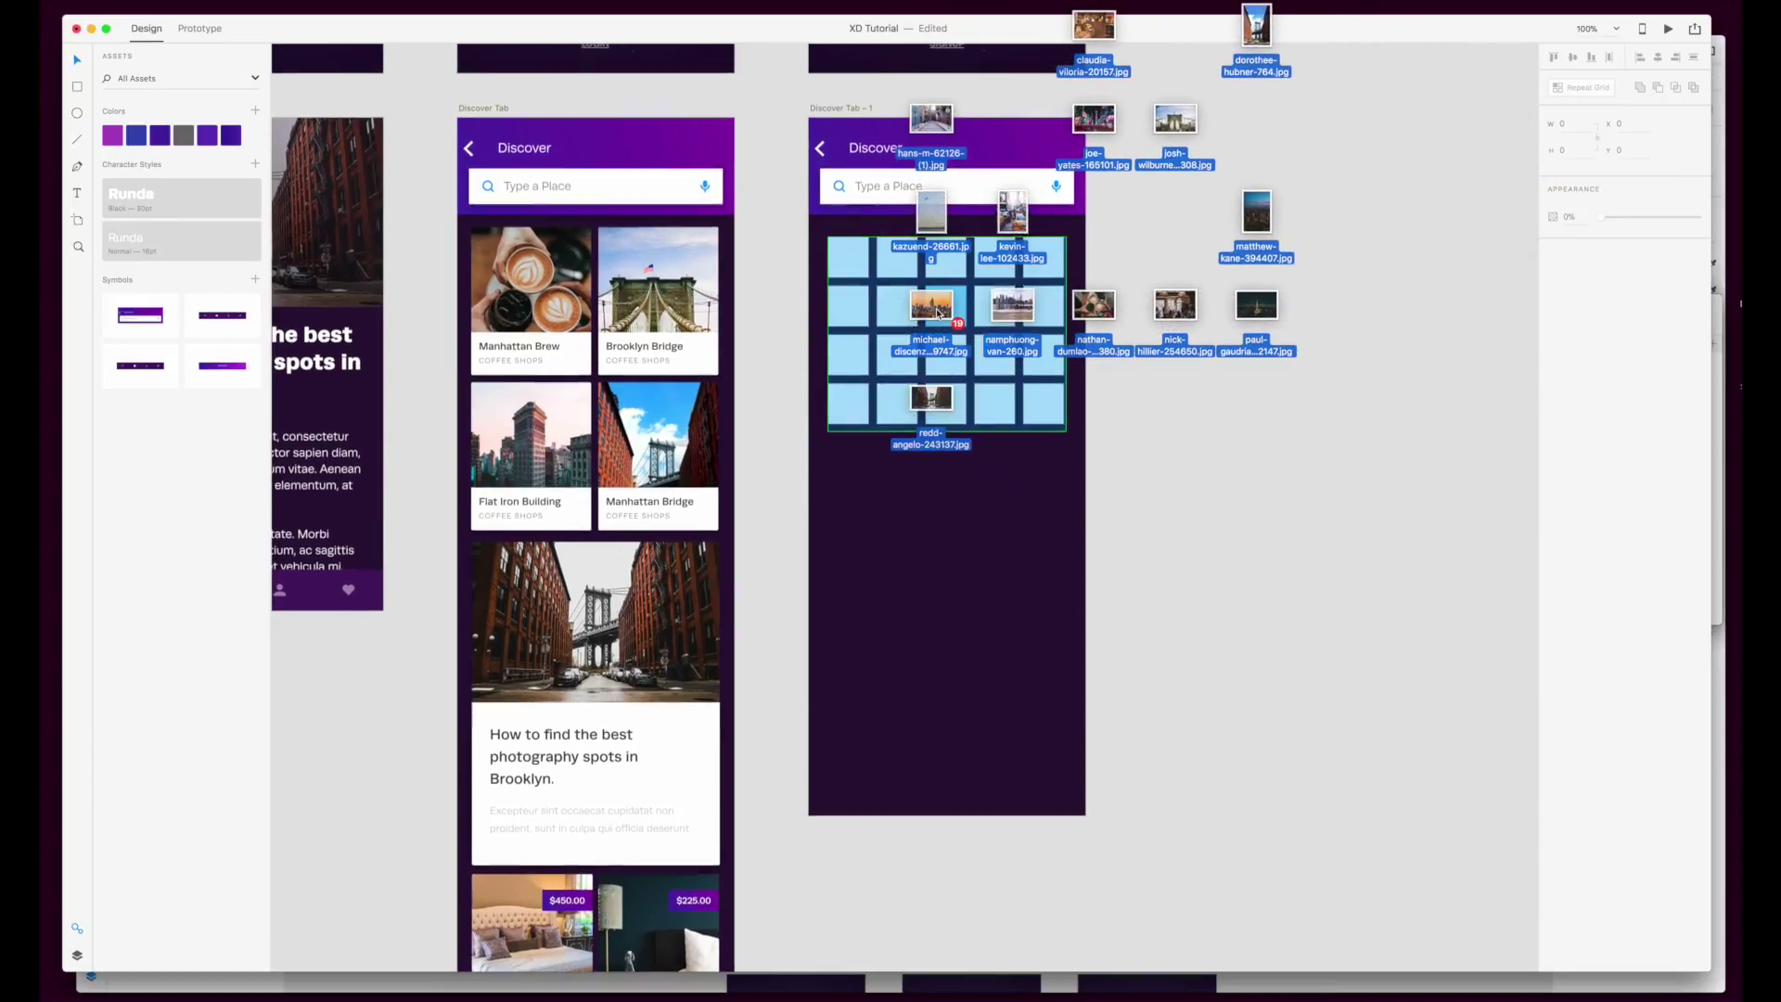
# Step: Deselect the finished 5×4 photo gallery on Discover Tab - 1
pyautogui.click(1132, 342)
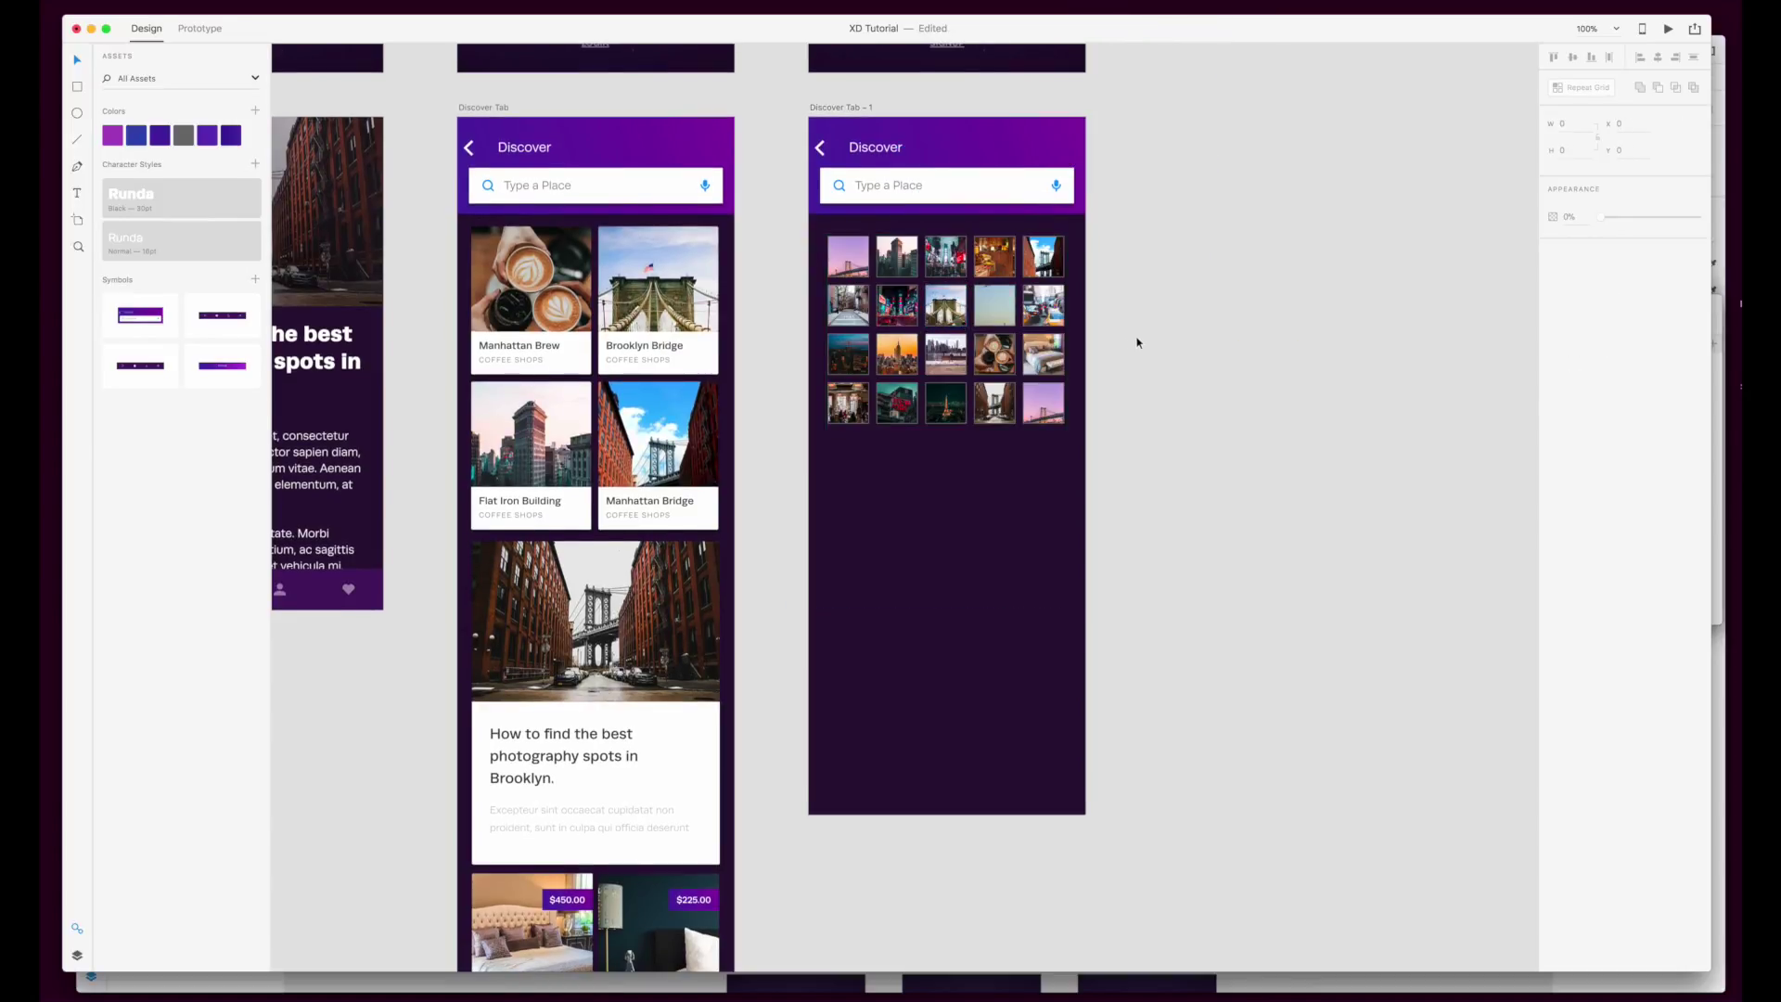